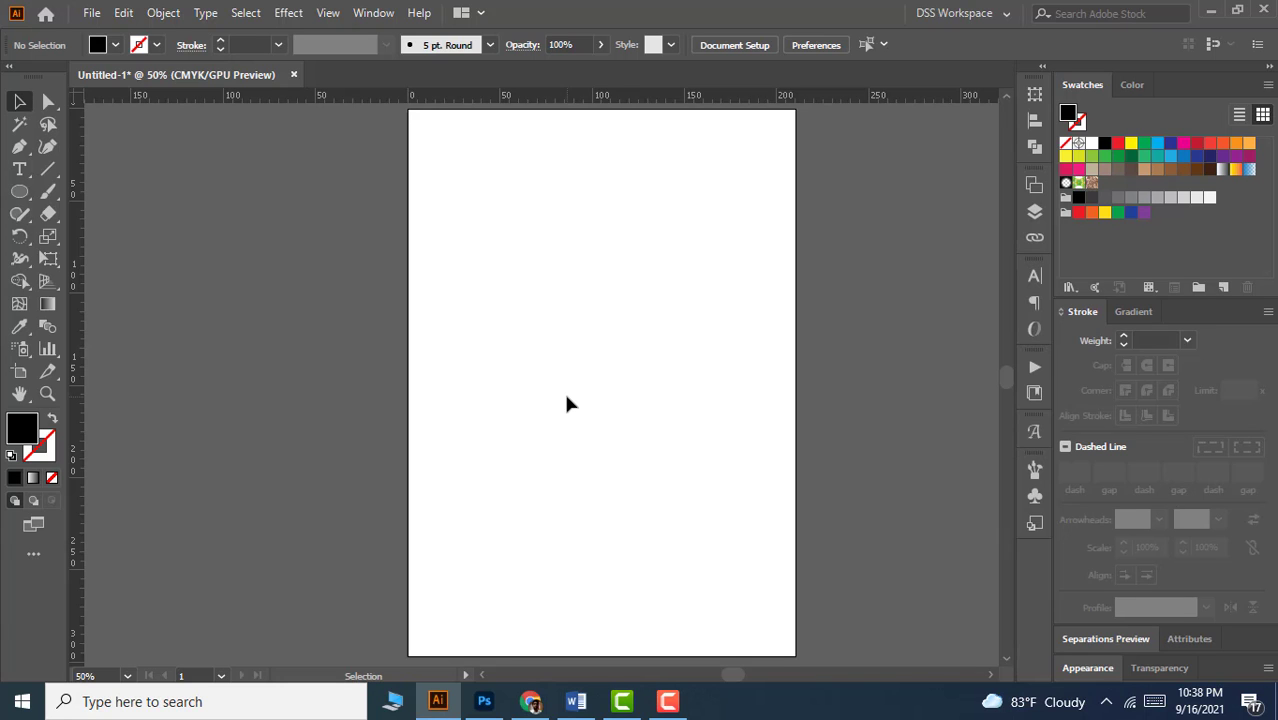
# Step: Switch to Chrome and review the recycle logo image search and its Large size filter
pyautogui.click(530, 701)
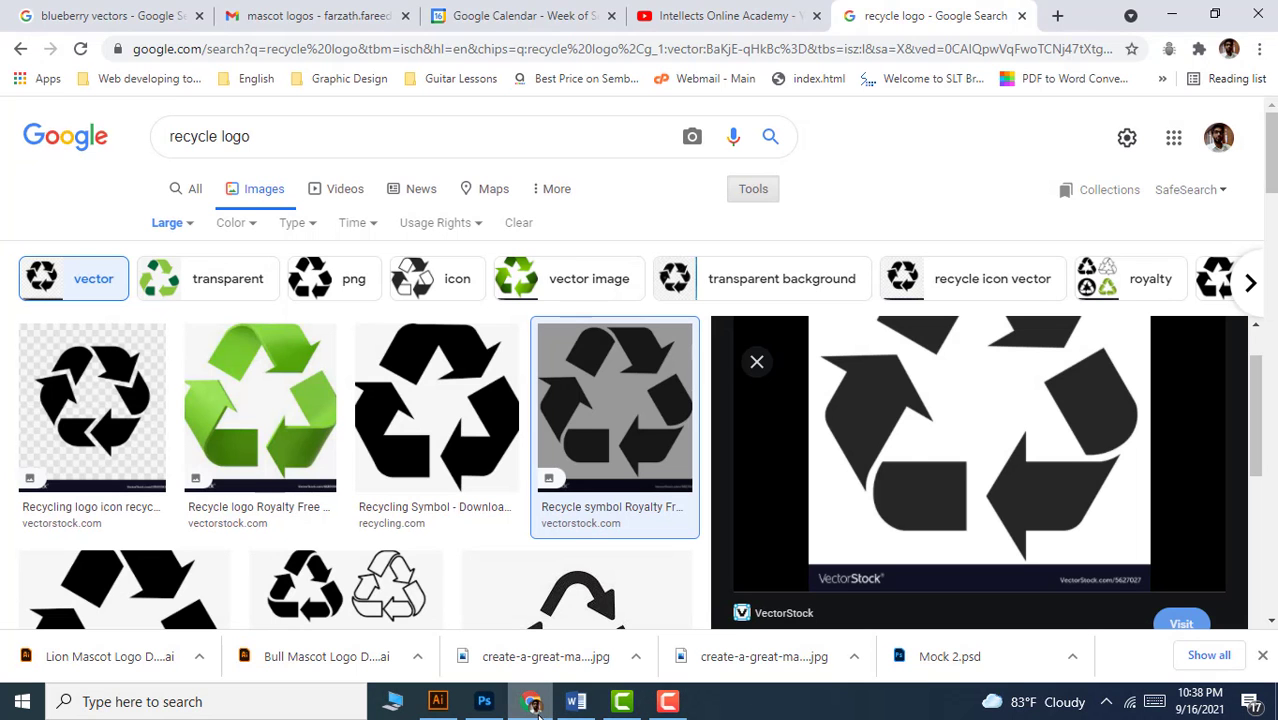
pyautogui.click(269, 133)
pyautogui.moveTo(265, 134); pyautogui.dragTo(150, 133)
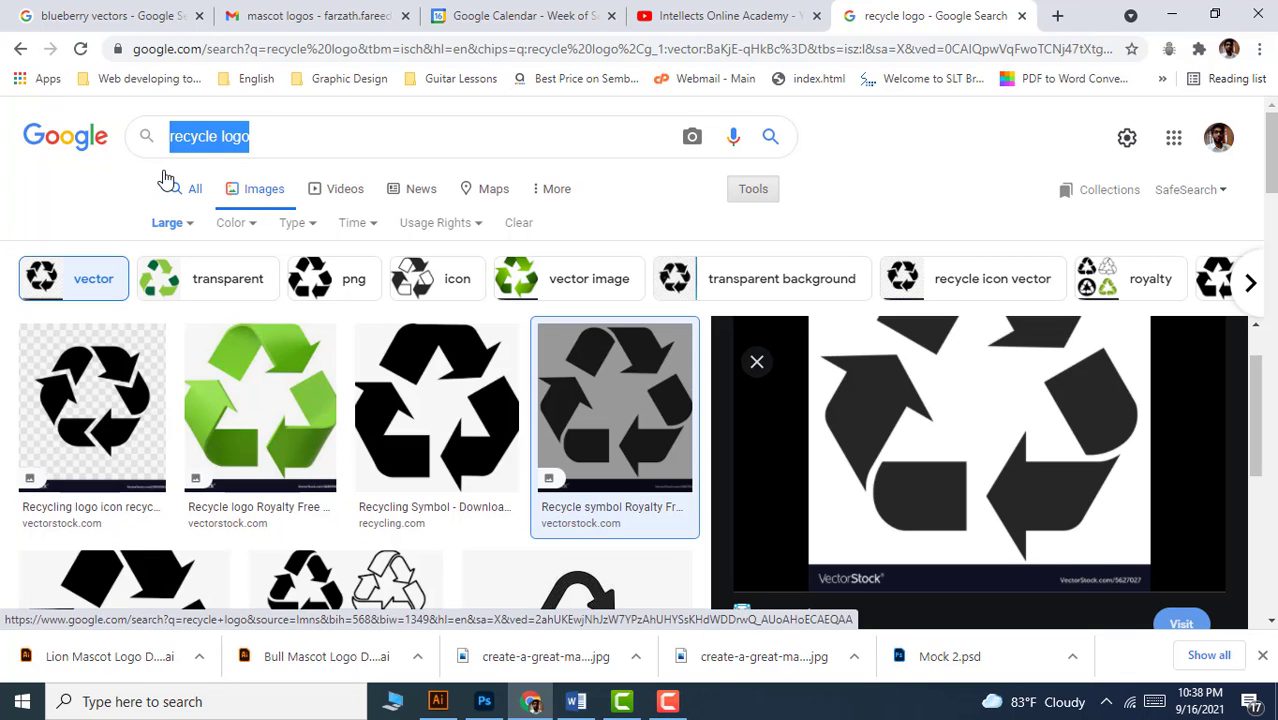
pyautogui.click(79, 182)
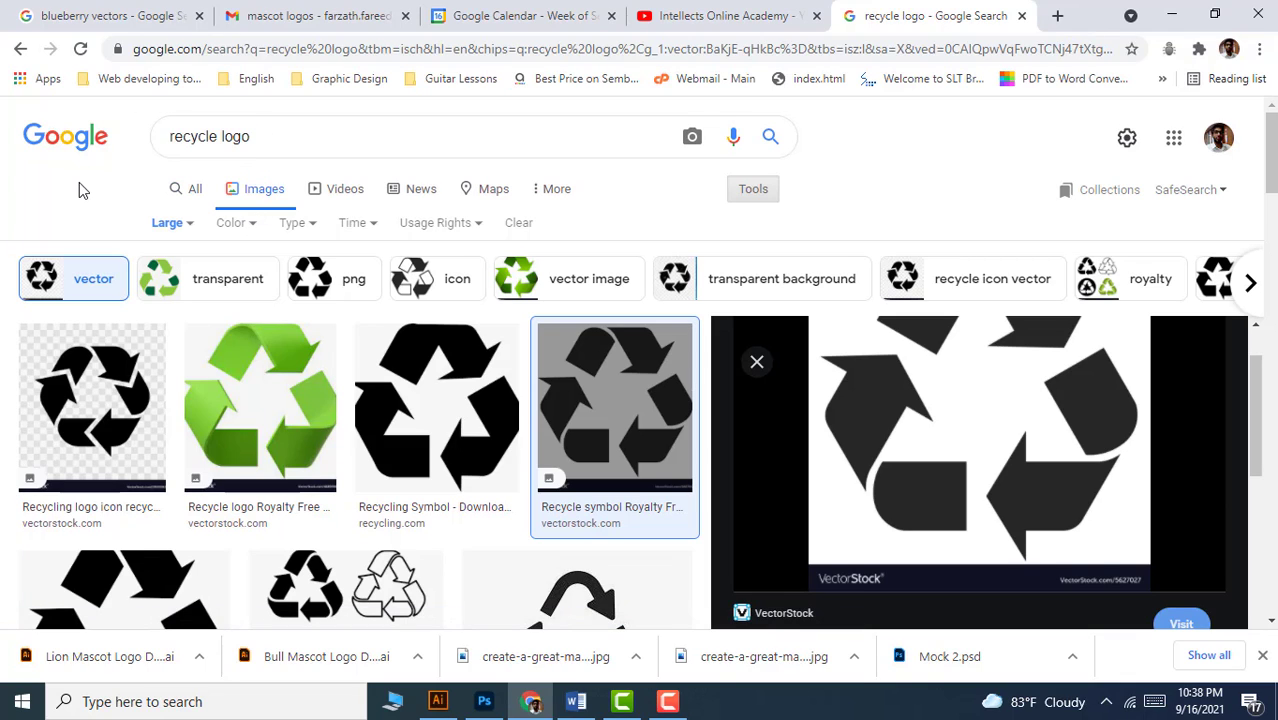
pyautogui.click(193, 230)
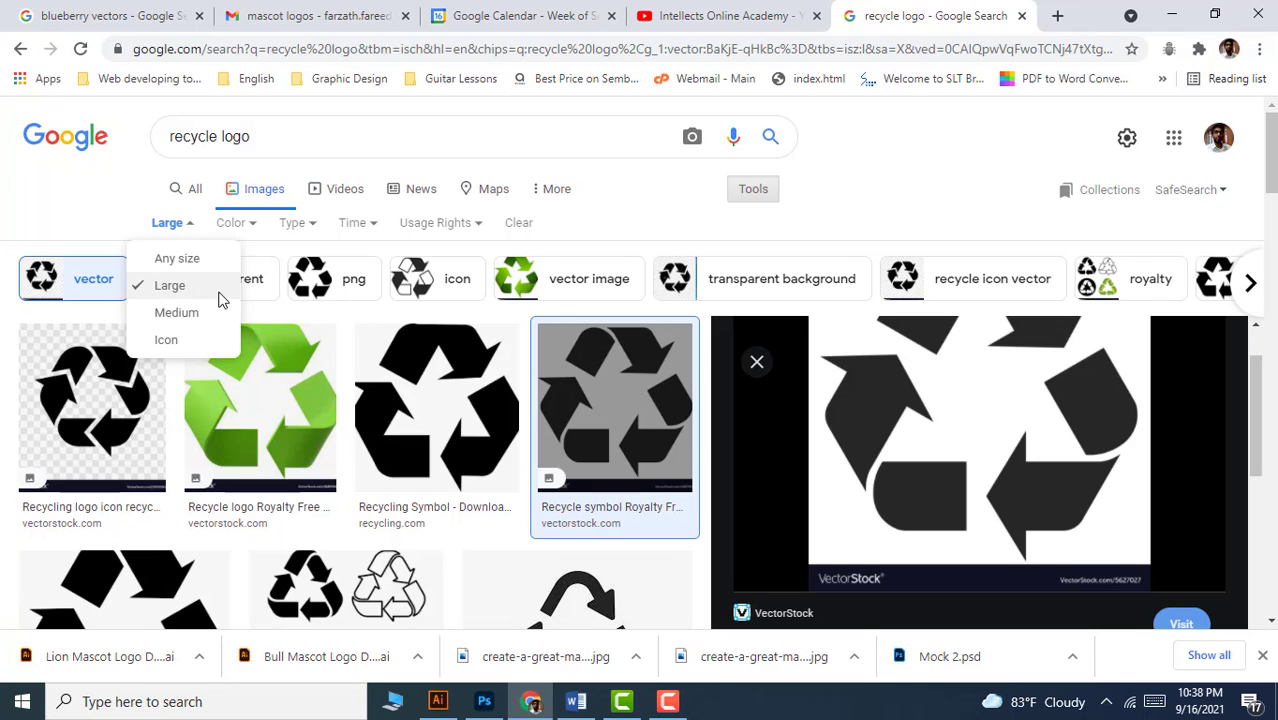
pyautogui.click(193, 230)
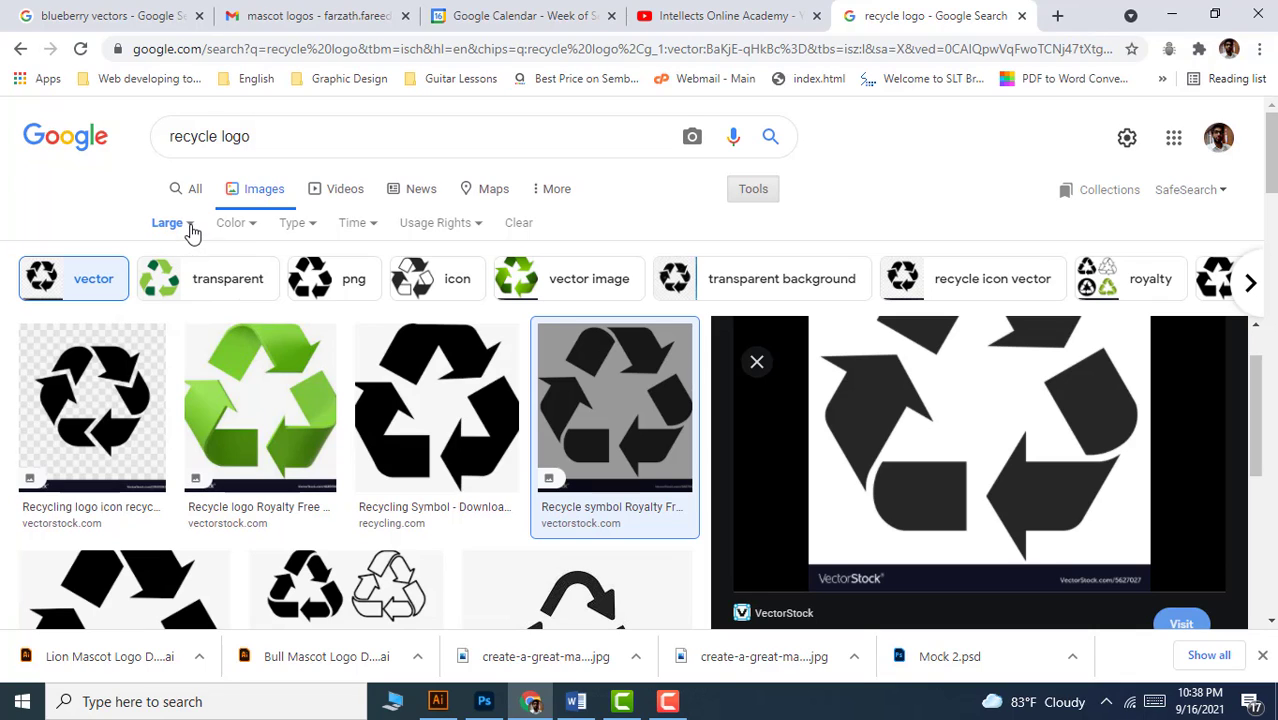
pyautogui.click(750, 190)
pyautogui.click(755, 192)
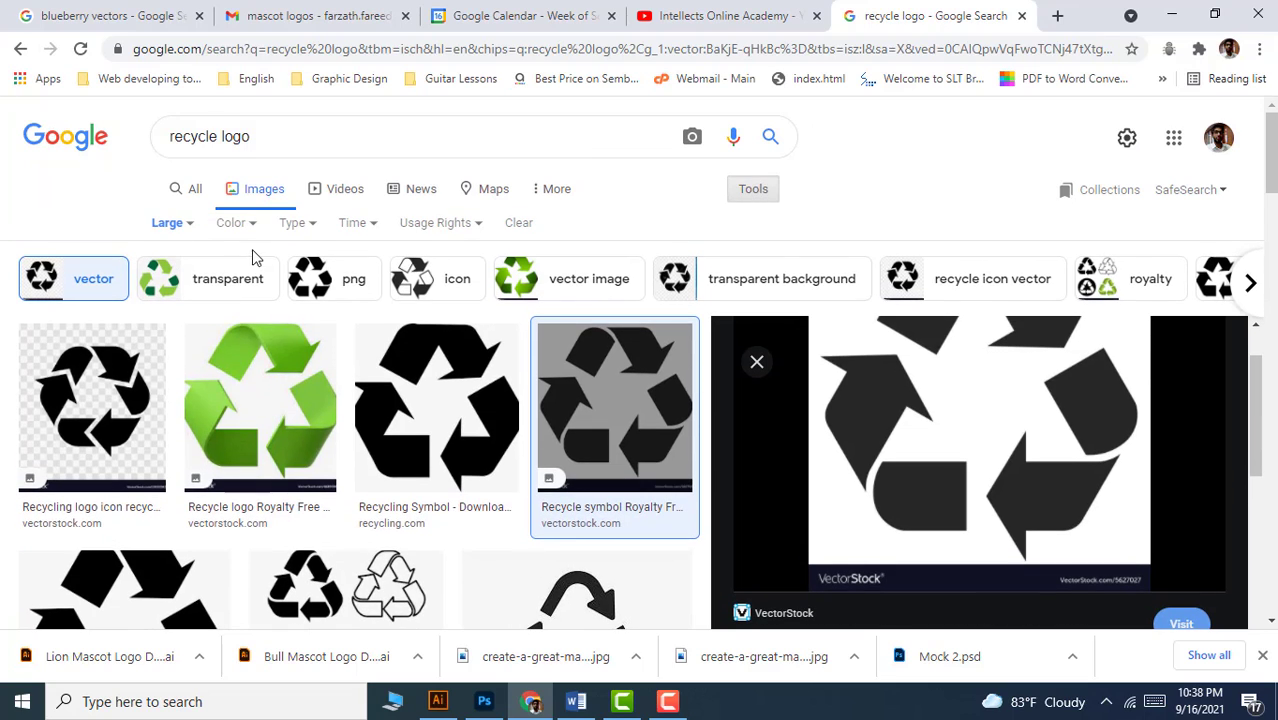
pyautogui.click(190, 226)
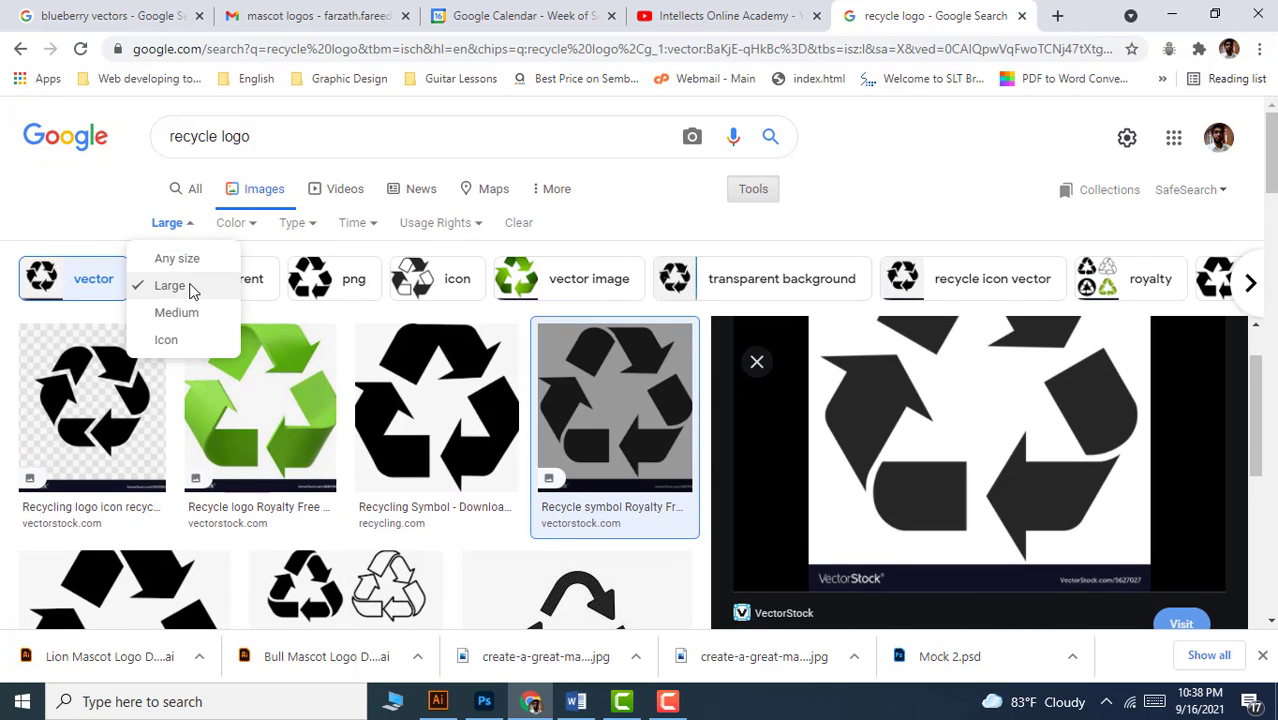
pyautogui.click(188, 228)
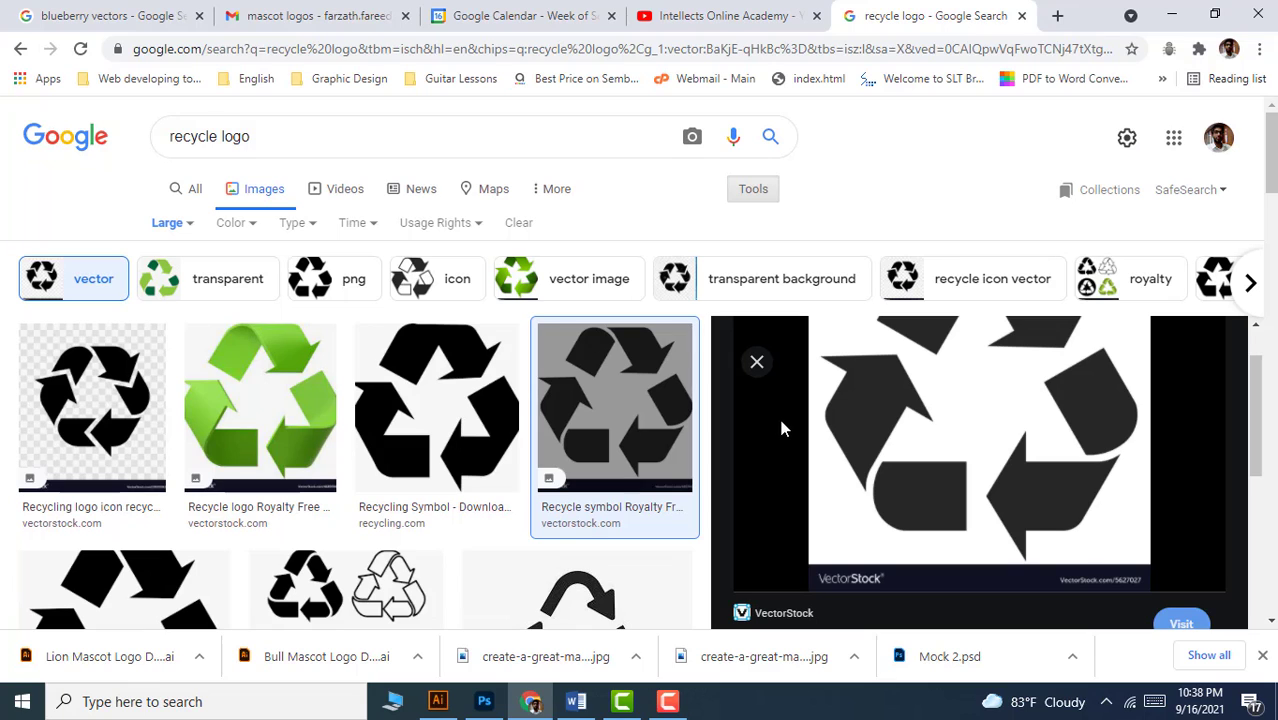
# Step: Copy the enlarged black recycle symbol image from the search preview
pyautogui.scroll(-3, 741, 494)
pyautogui.scroll(3, 741, 494)
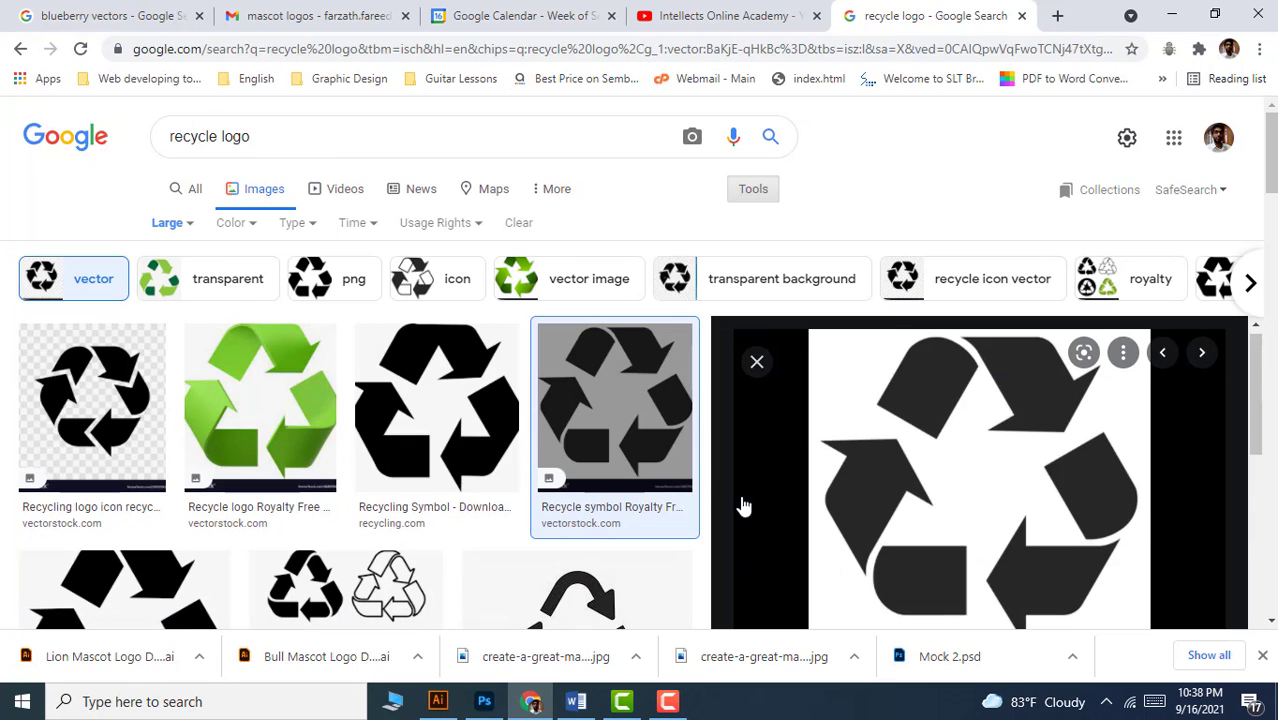
pyautogui.scroll(-2, 741, 505)
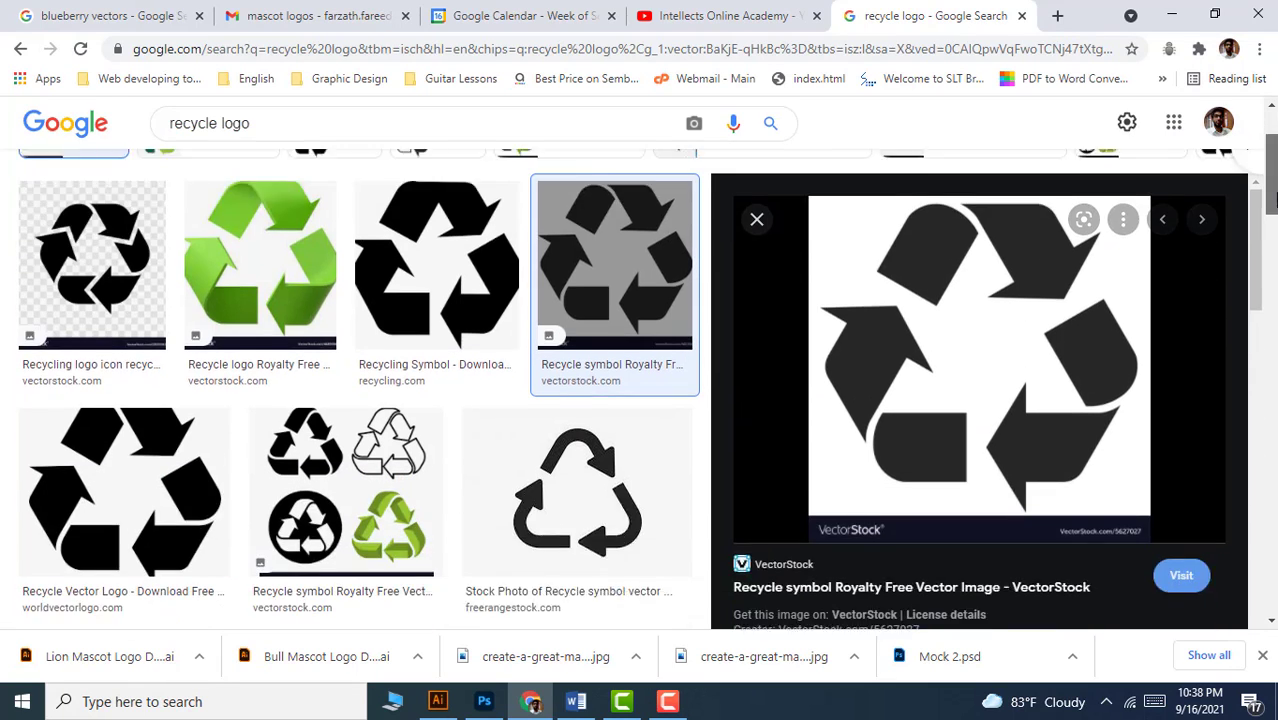
pyautogui.rightClick(994, 284)
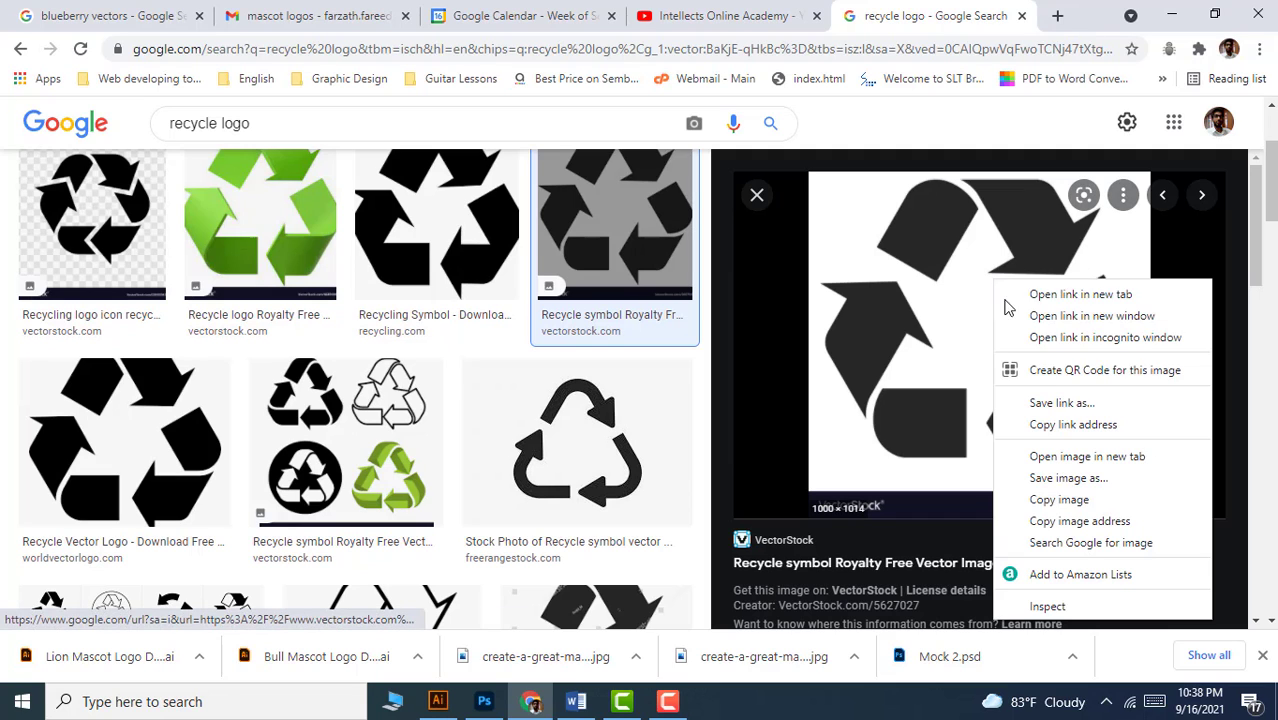
pyautogui.click(1059, 499)
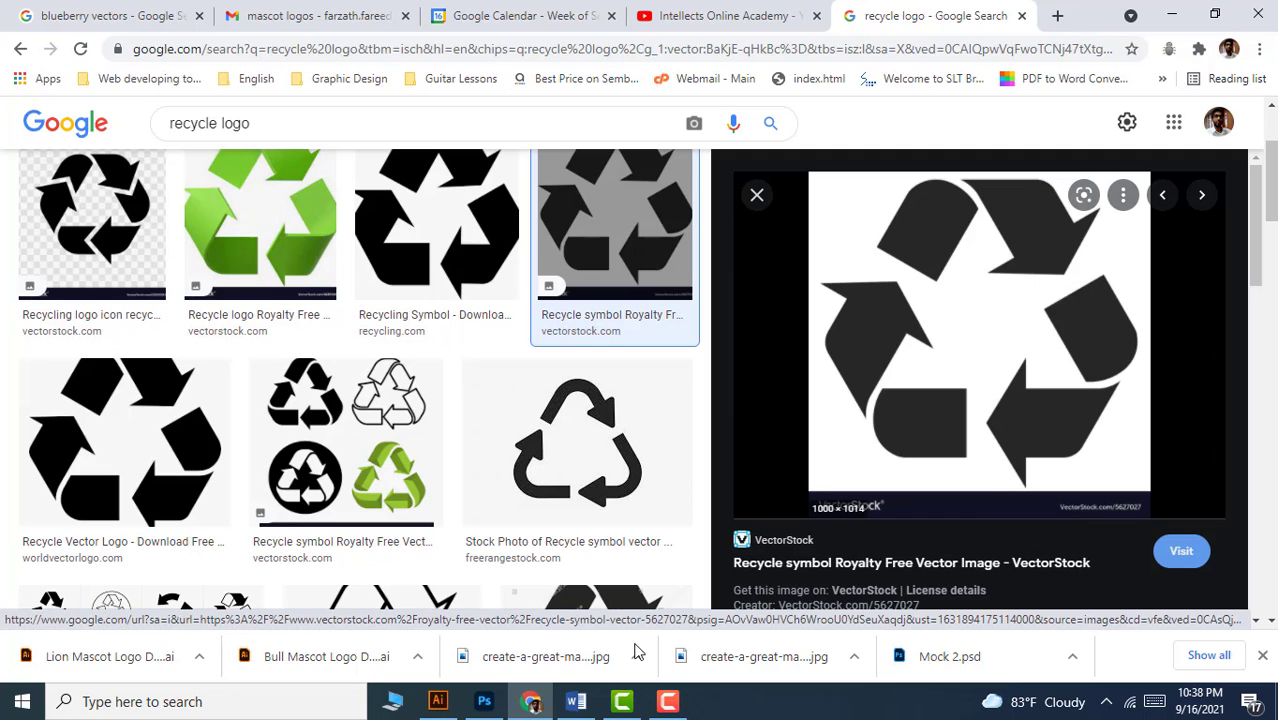
# Step: Switch to Illustrator, paste the recycle symbol image and scale it down to about 120 mm wide
pyautogui.click(437, 701)
pyautogui.hotkey('ctrl', 'v')
pyautogui.hotkey('ctrl', '-')
pyautogui.hotkey('ctrl', '-')
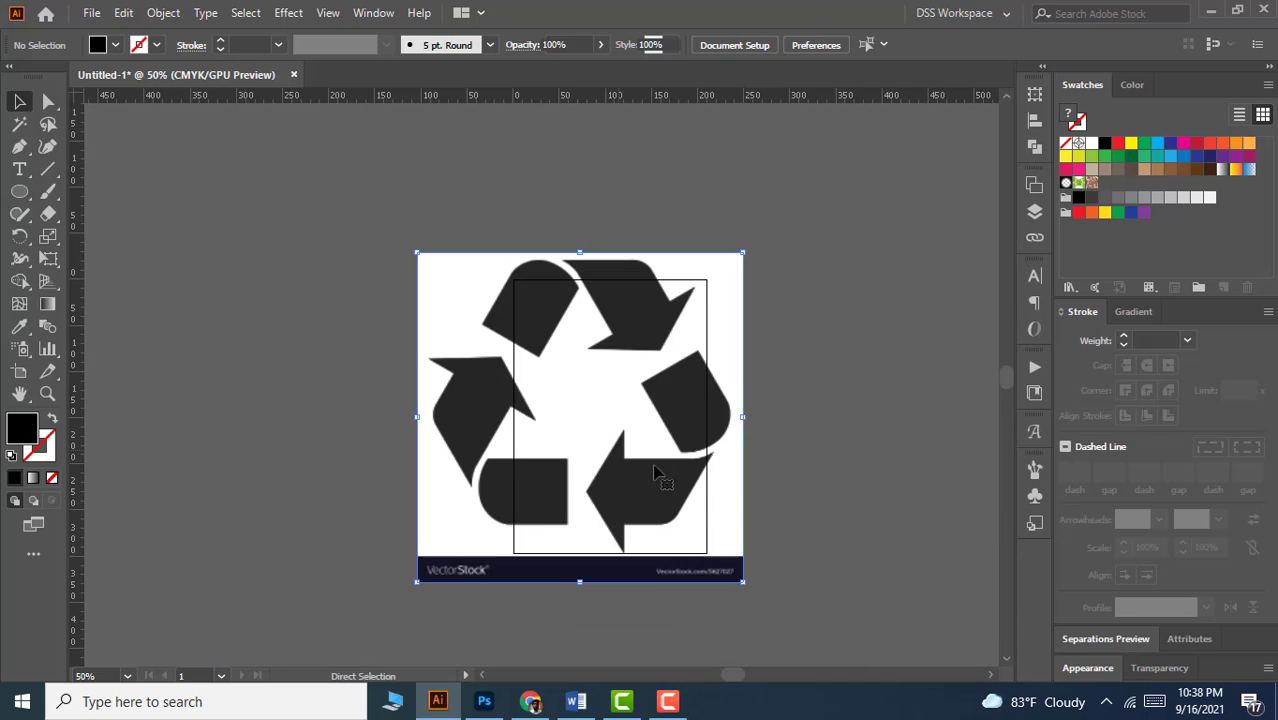
pyautogui.moveTo(745, 585); pyautogui.dragTo(447, 353)
pyautogui.hotkey('ctrl', '+')
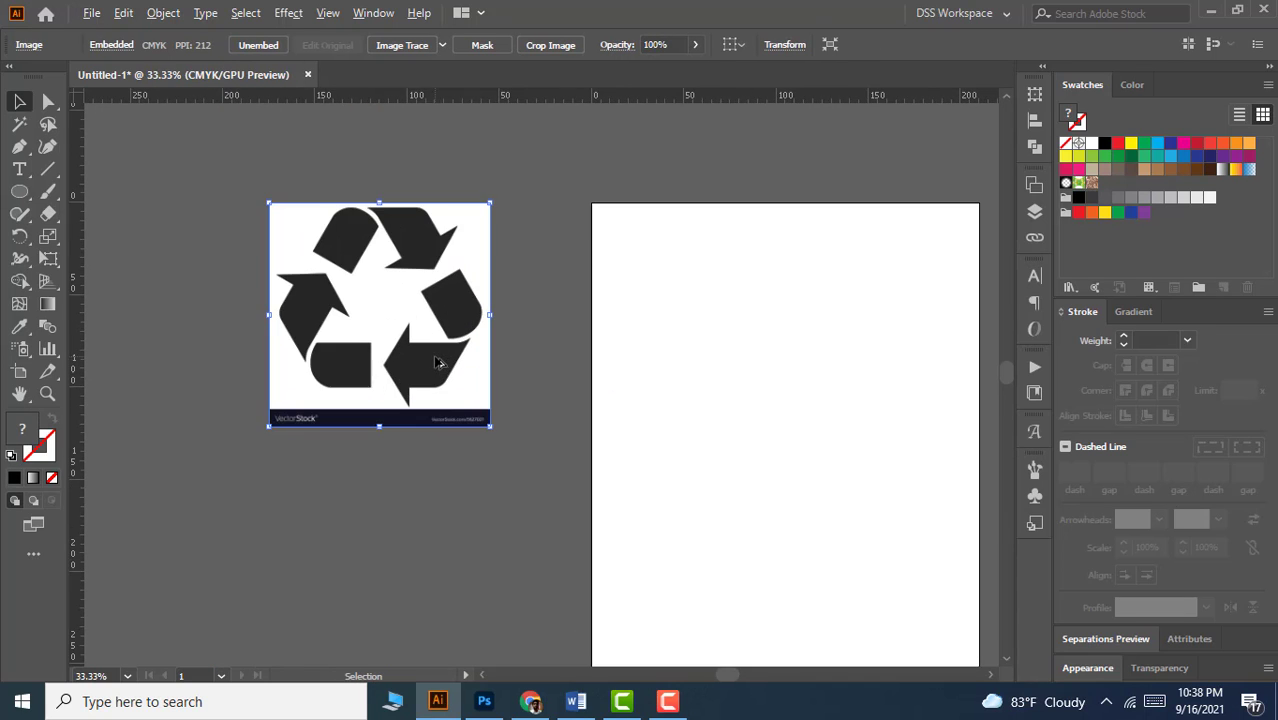
# Step: Position the recycle symbol image just beside the artboard, level with its upper part
pyautogui.moveTo(665, 408); pyautogui.dragTo(598, 332)
pyautogui.scroll(-1, 543, 345)
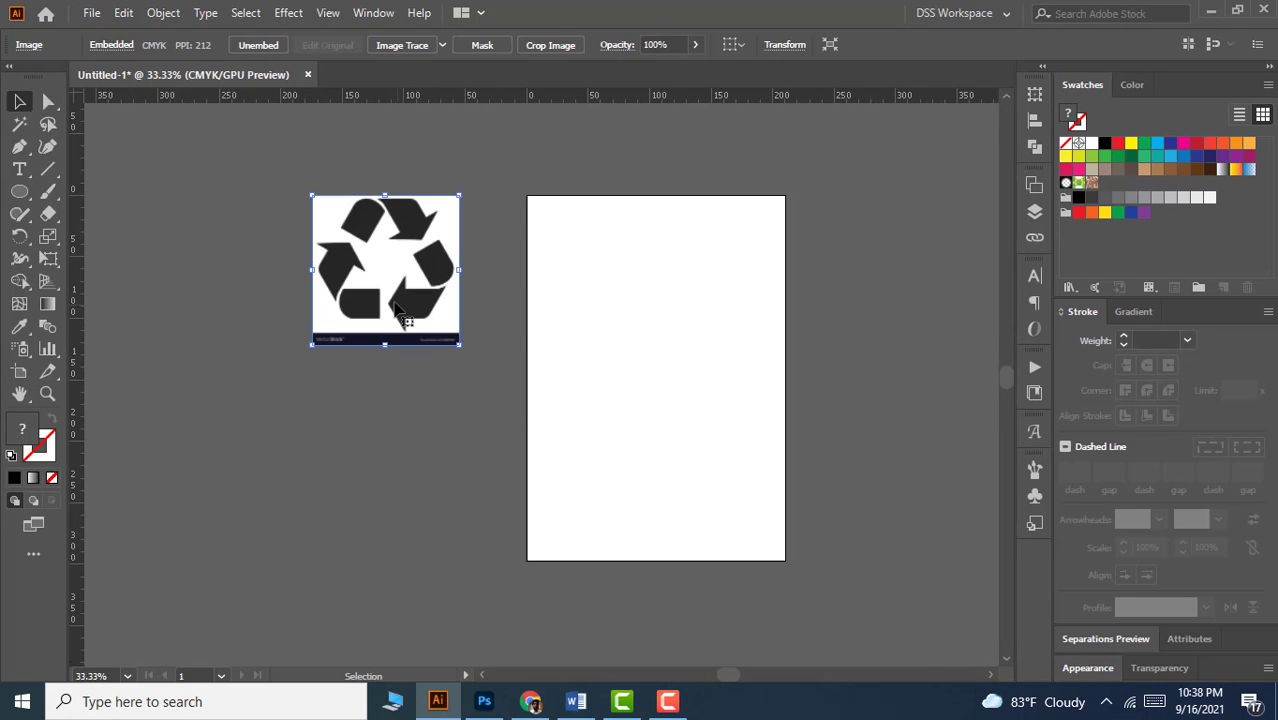
pyautogui.moveTo(399, 309); pyautogui.dragTo(422, 314)
pyautogui.click(668, 354)
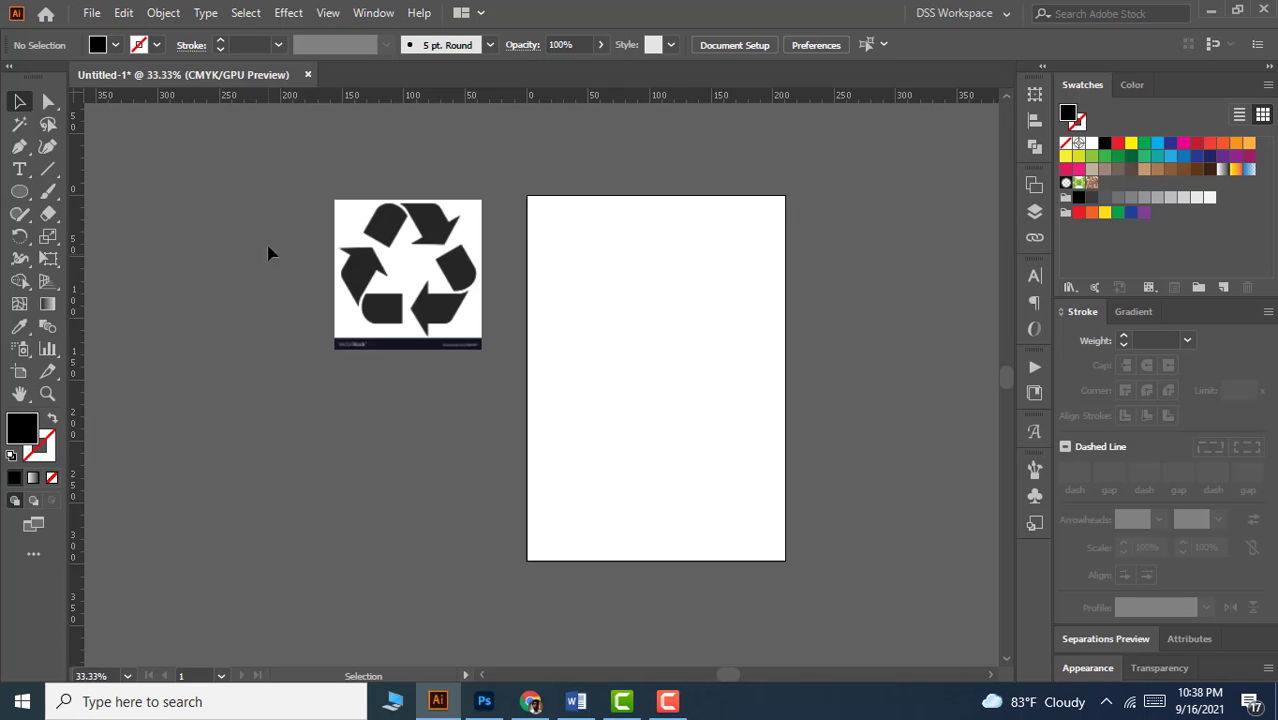
# Step: Look through the Image Trace presets for the recycle image and duplicate the image directly below the original
pyautogui.click(389, 337)
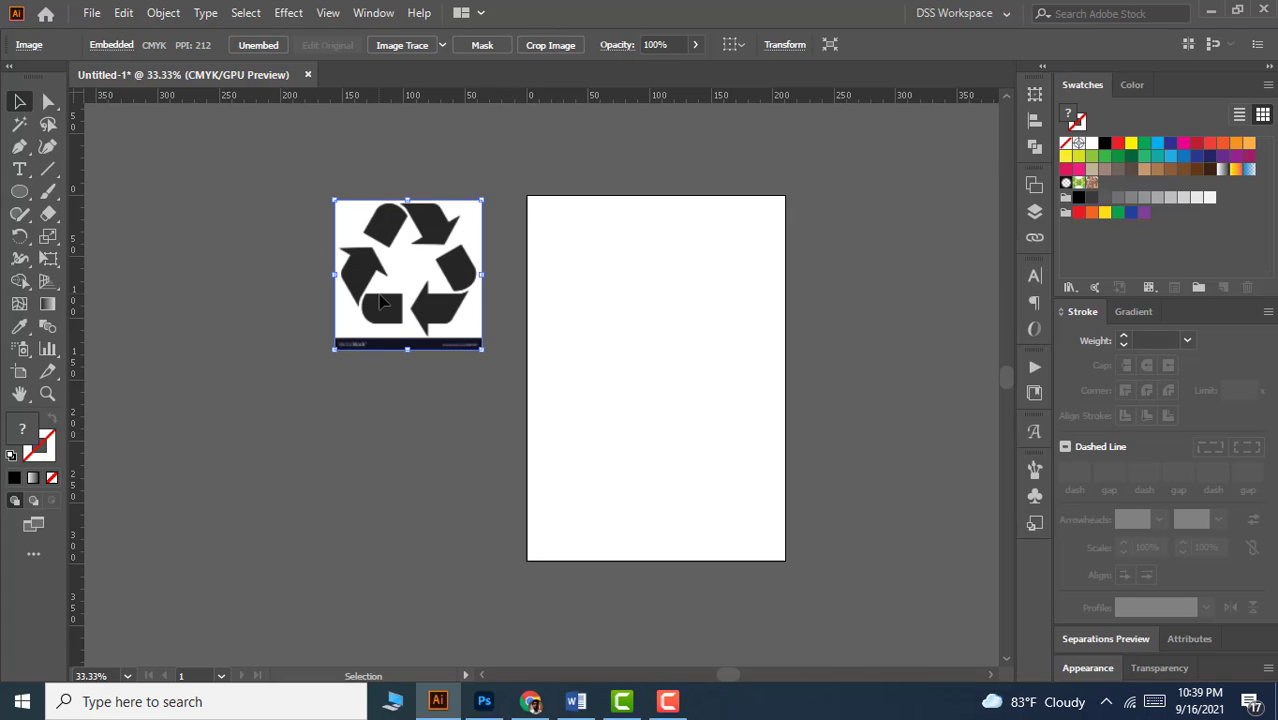
pyautogui.click(442, 46)
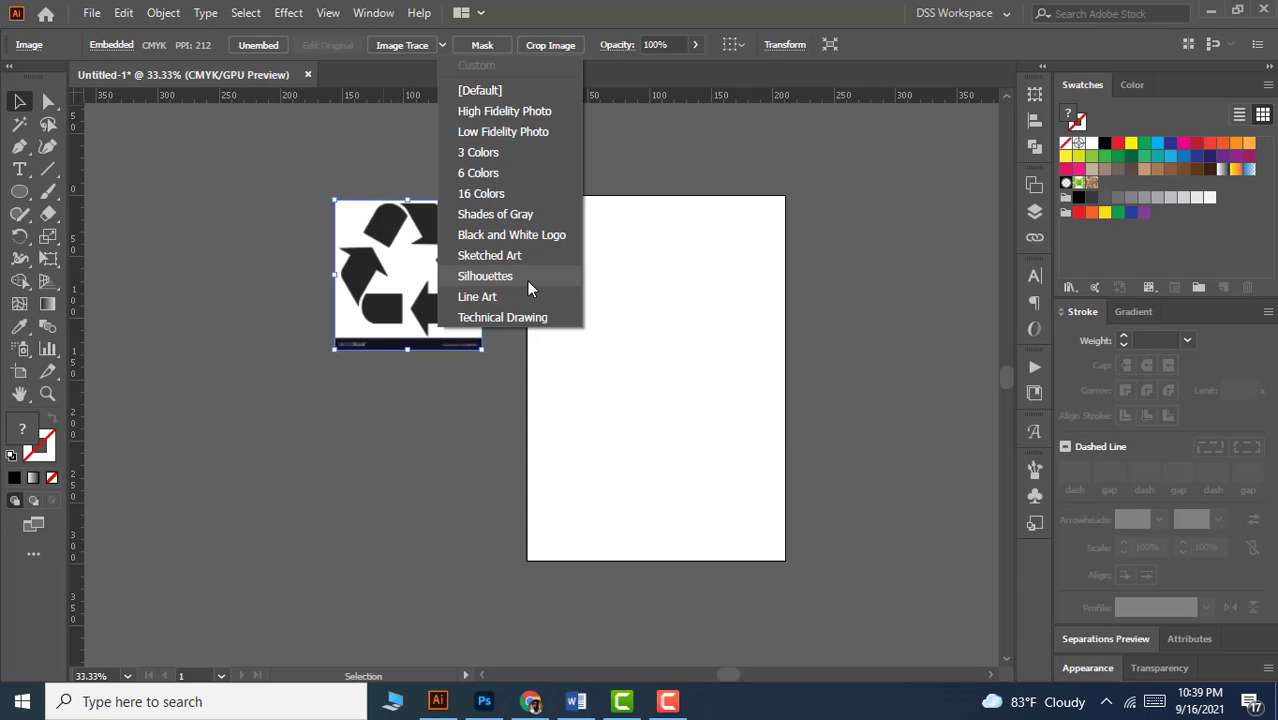
pyautogui.click(444, 42)
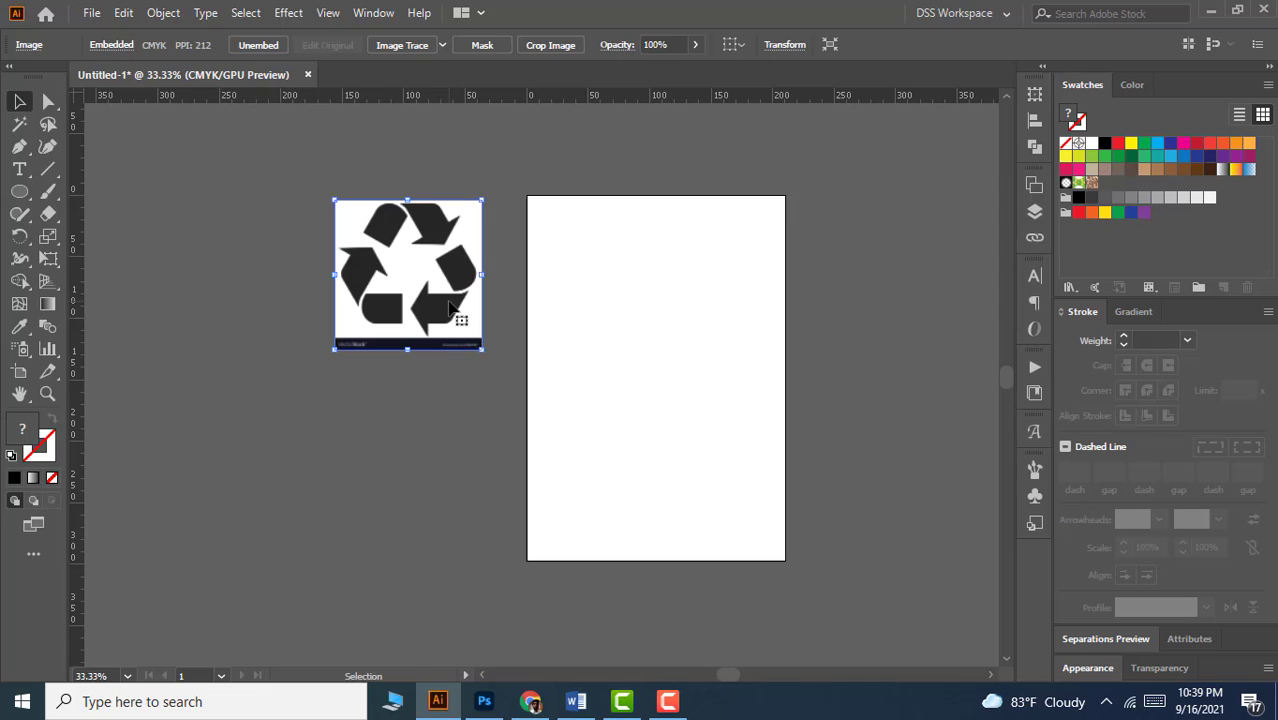
pyautogui.moveTo(415, 266); pyautogui.dragTo(412, 448)
pyautogui.click(589, 437)
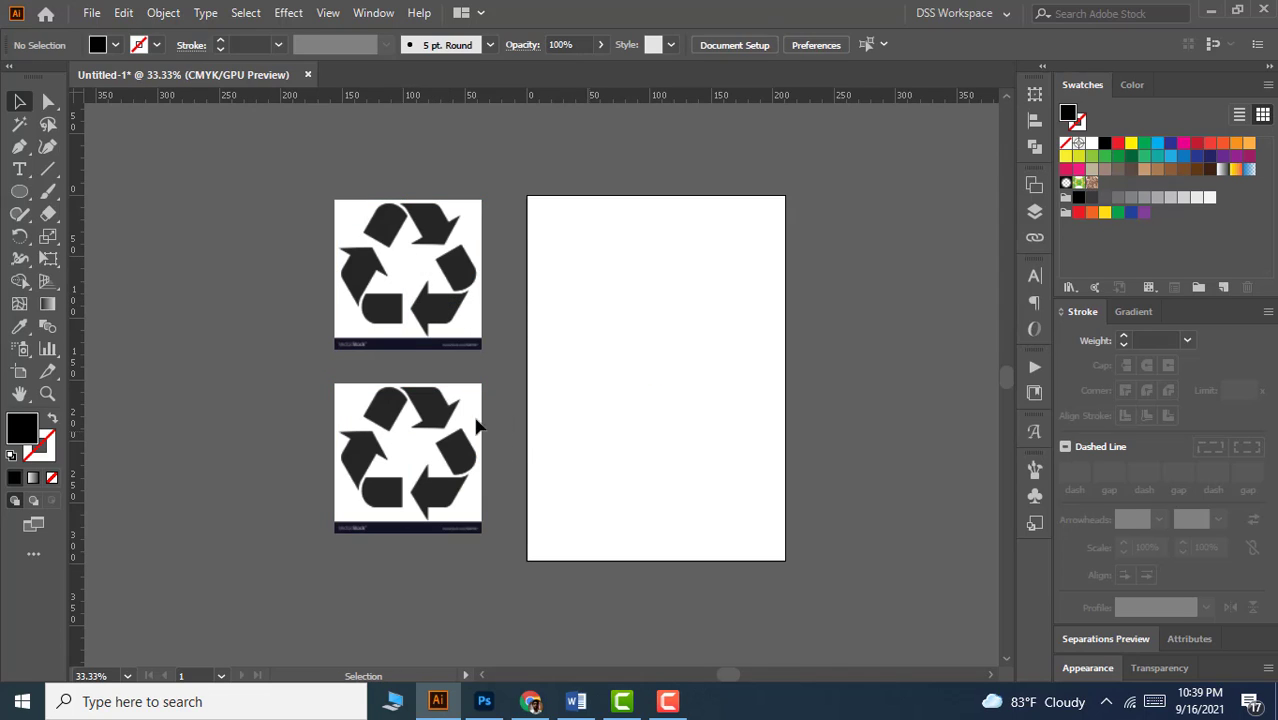
# Step: Trace the upper recycle image with the default Image Trace settings and expand the tracing
pyautogui.click(389, 254)
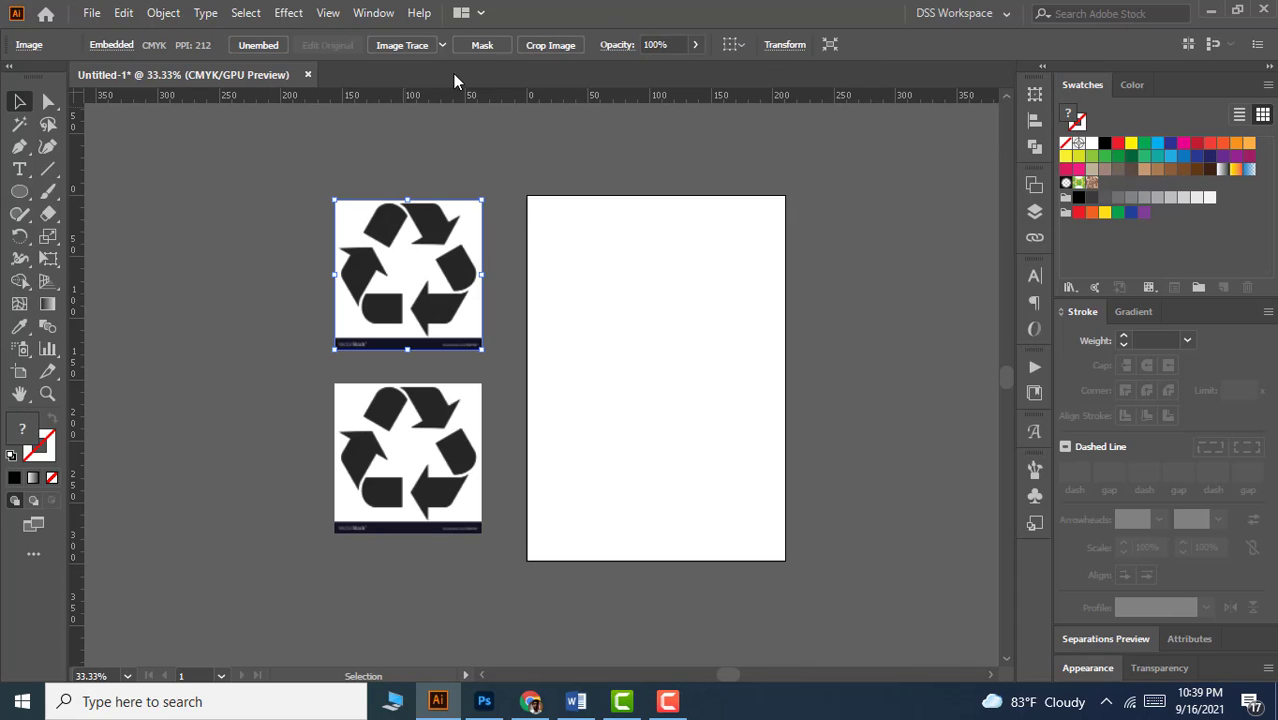
pyautogui.click(411, 54)
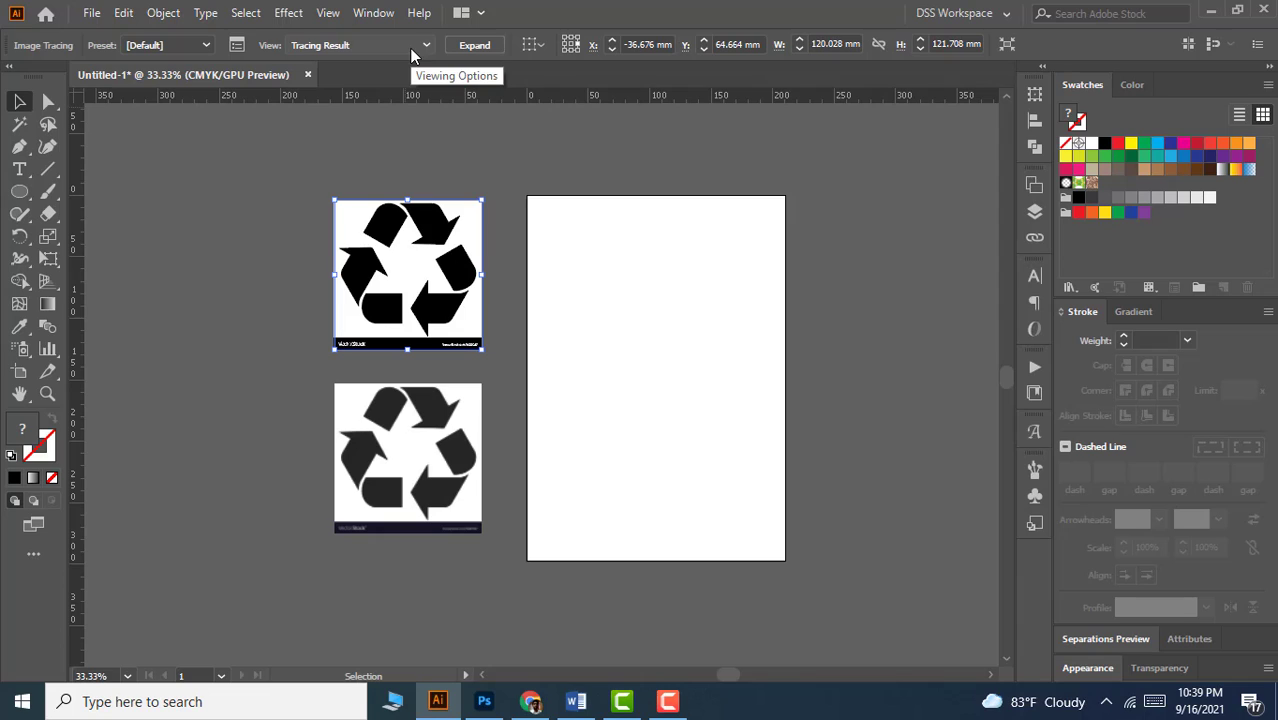
pyautogui.click(476, 46)
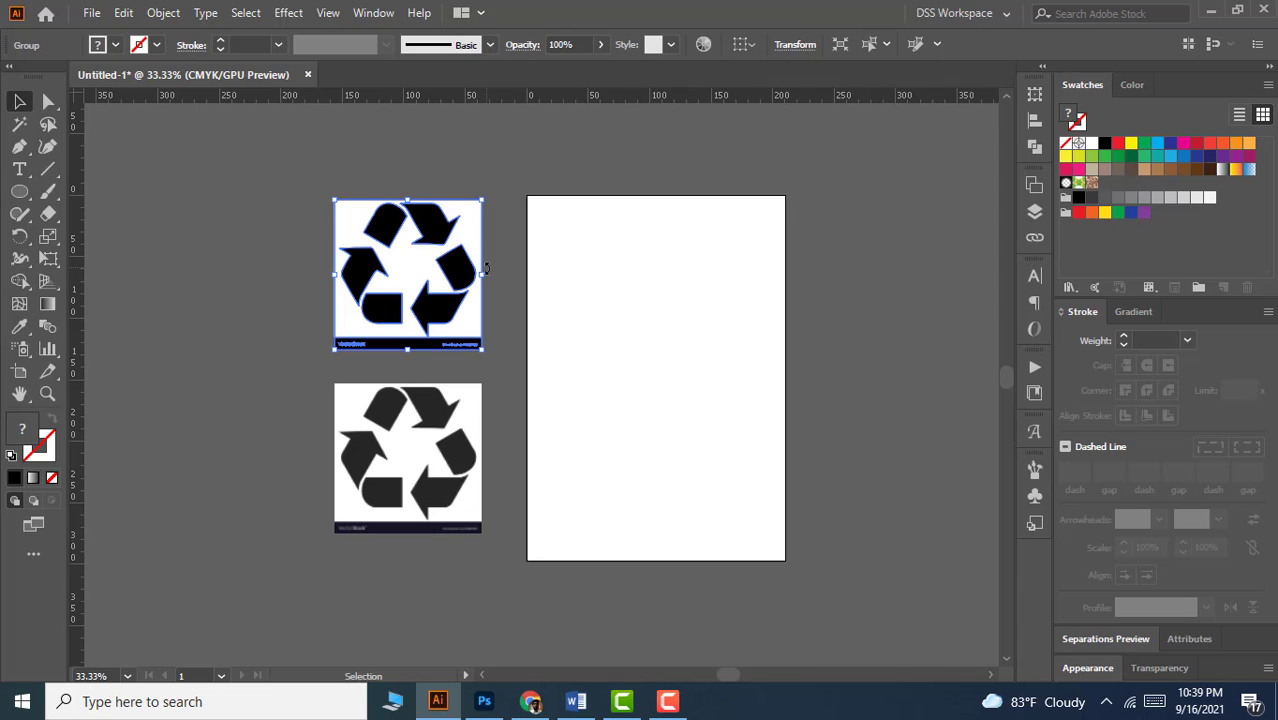
# Step: Ungroup the expanded tracing of the upper recycle image
pyautogui.click(503, 332)
pyautogui.click(408, 263)
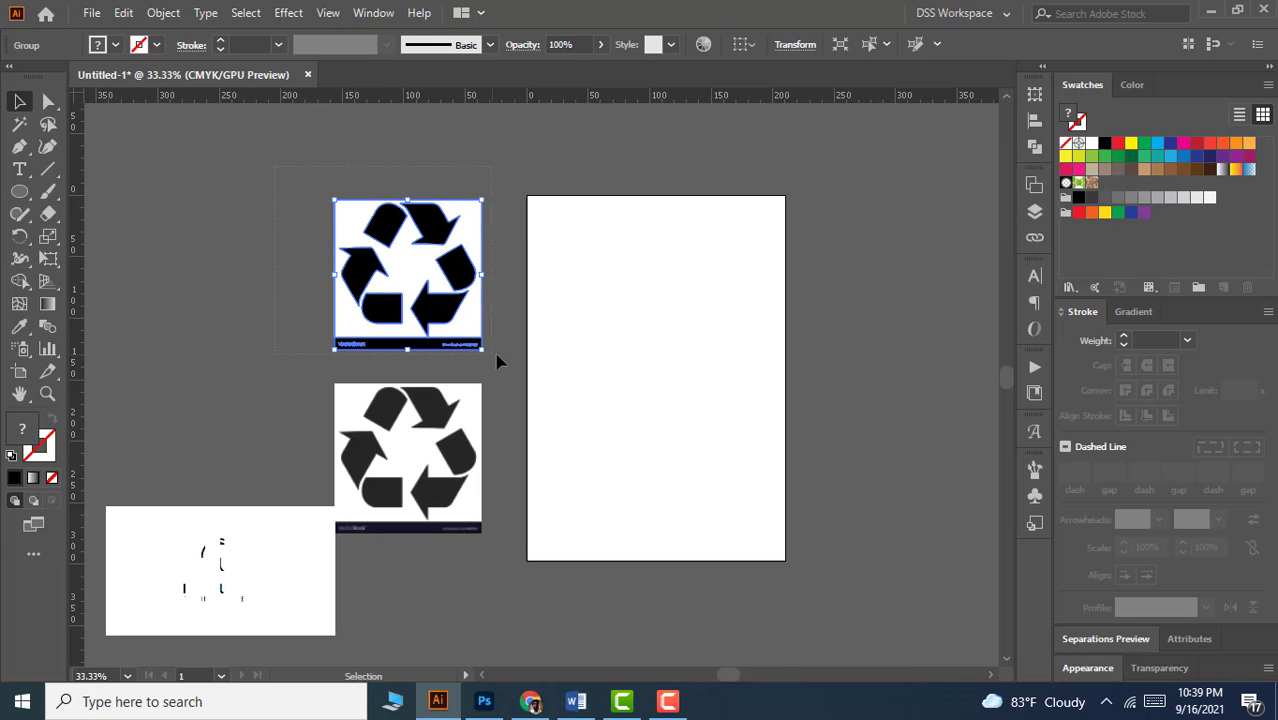
pyautogui.rightClick(401, 256)
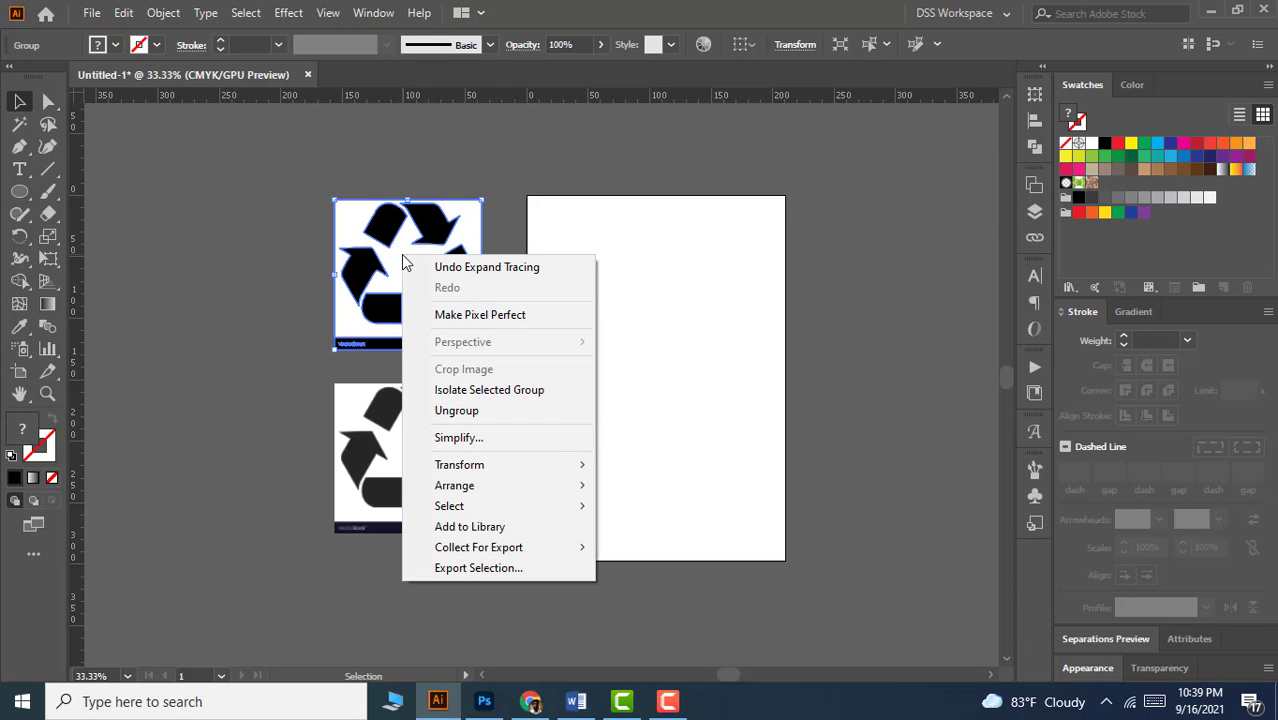
pyautogui.click(444, 414)
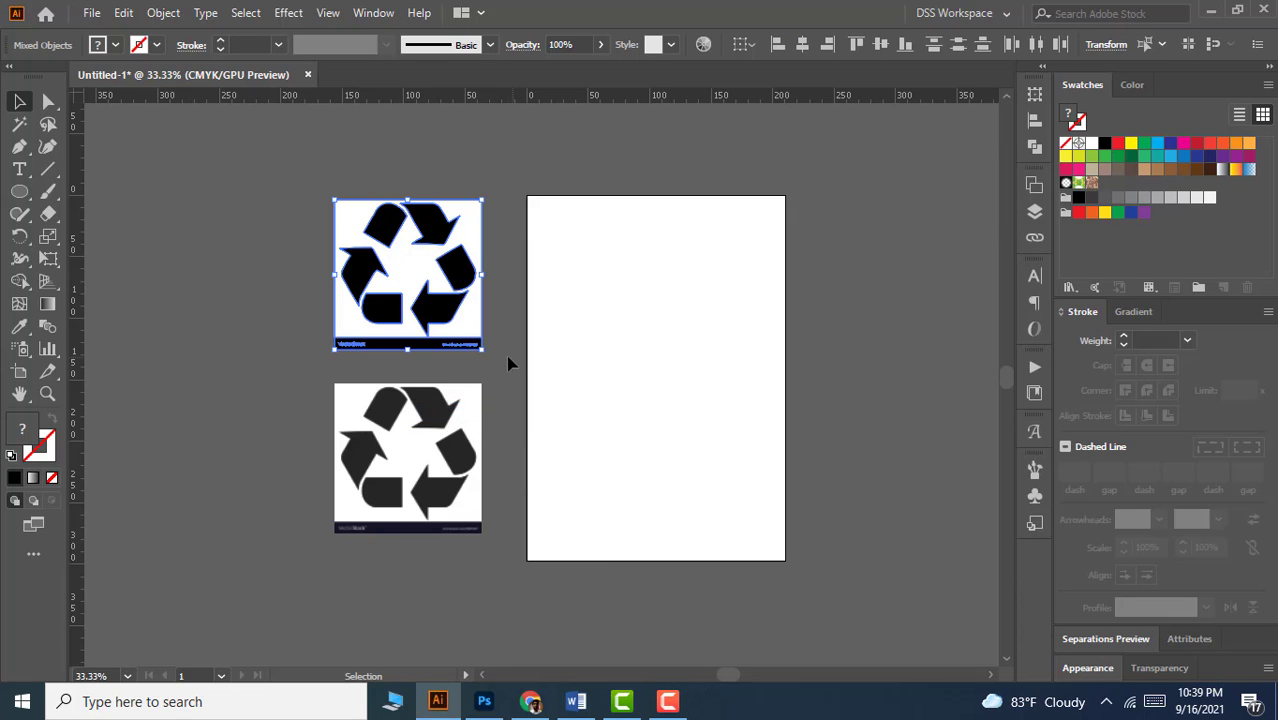
pyautogui.click(505, 354)
# Step: Delete the white background shape behind the upper traced recycle symbol
pyautogui.scroll(1, 487, 350)
pyautogui.click(458, 299)
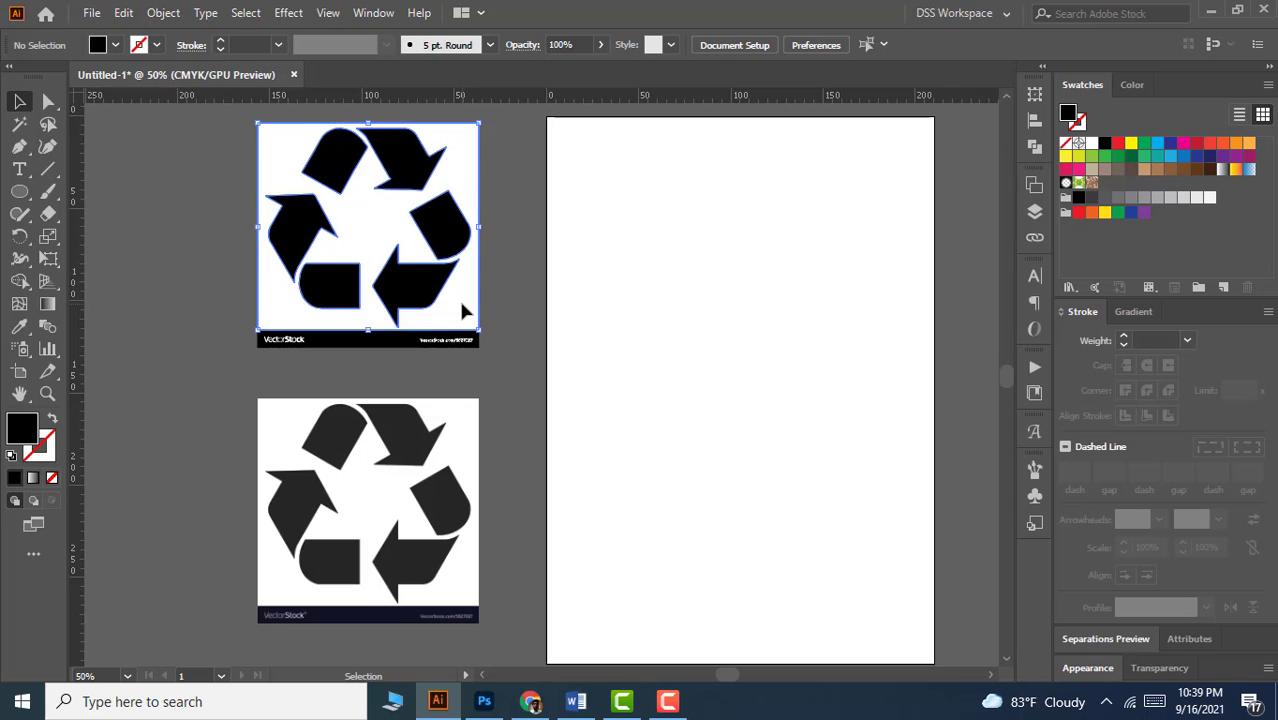
pyautogui.press('Delete')
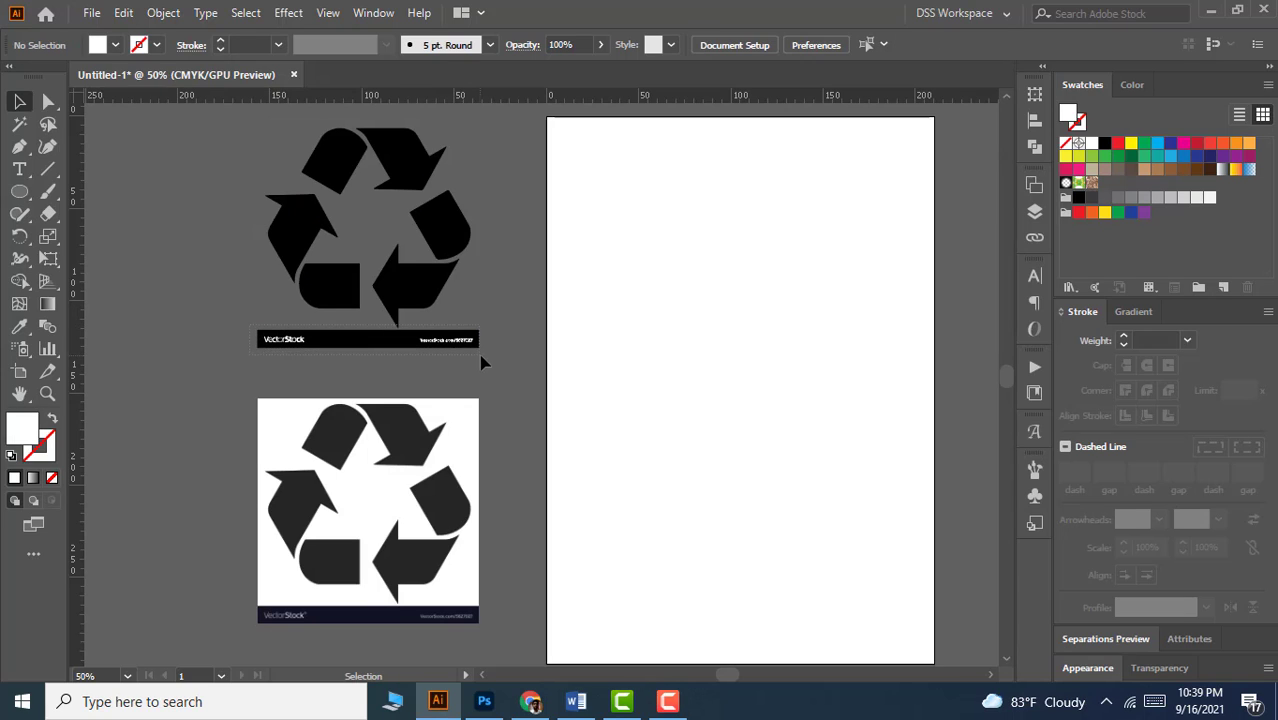
pyautogui.moveTo(481, 363); pyautogui.dragTo(426, 292)
pyautogui.press('Delete')
pyautogui.press('z')
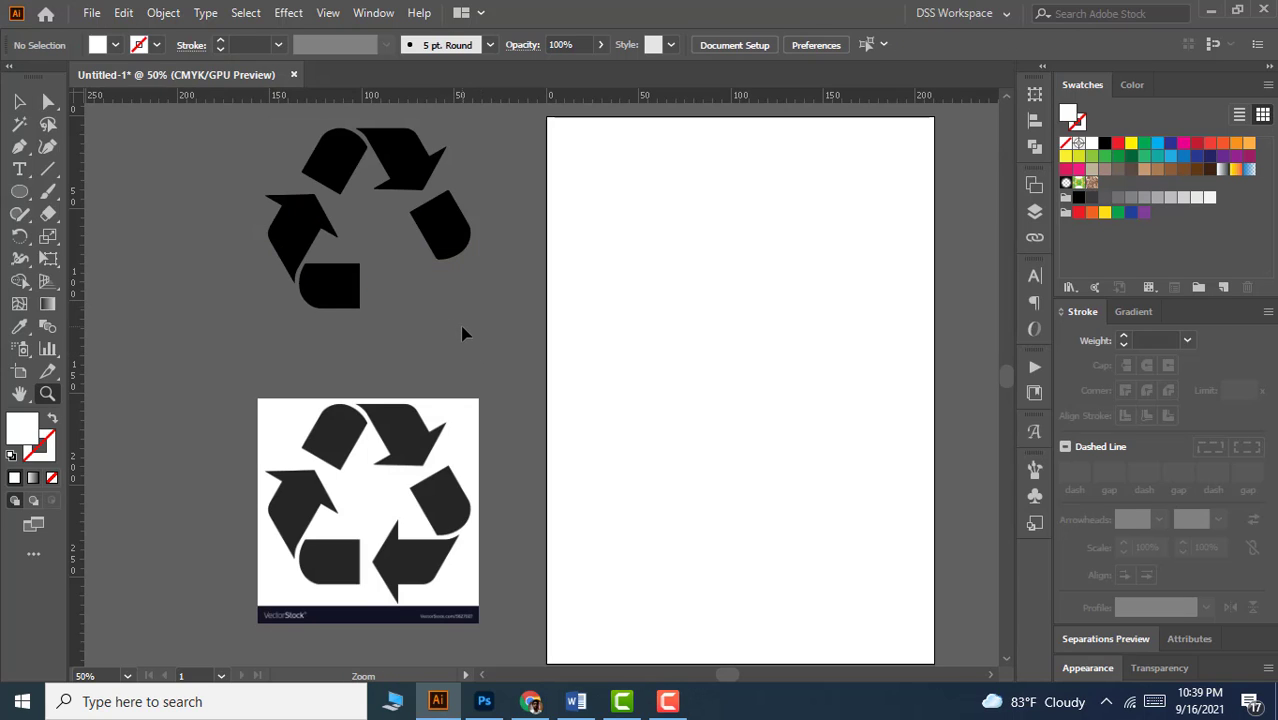
pyautogui.hotkey('ctrl', 'z')
# Step: Delete the black VectorStock watermark bar and its lettering below the upper traced symbol, keeping all the arrows
pyautogui.click(485, 336)
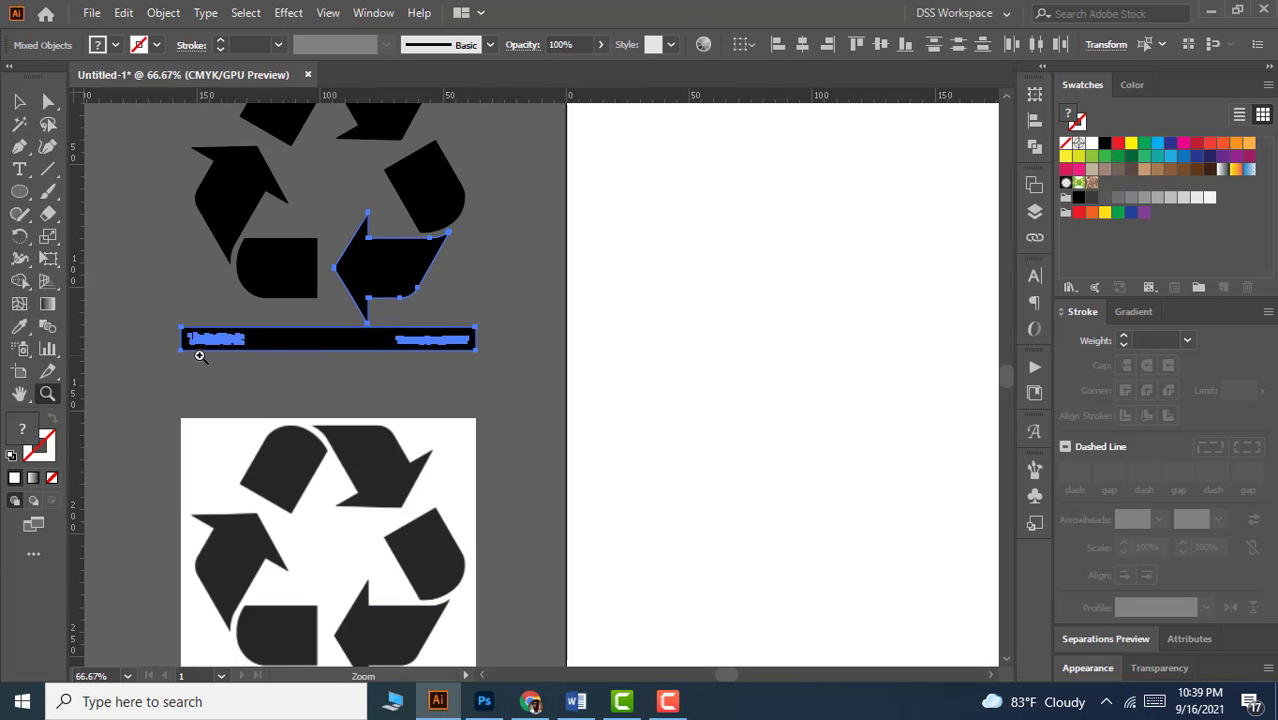
pyautogui.press('v')
pyautogui.moveTo(331, 380); pyautogui.dragTo(541, 384)
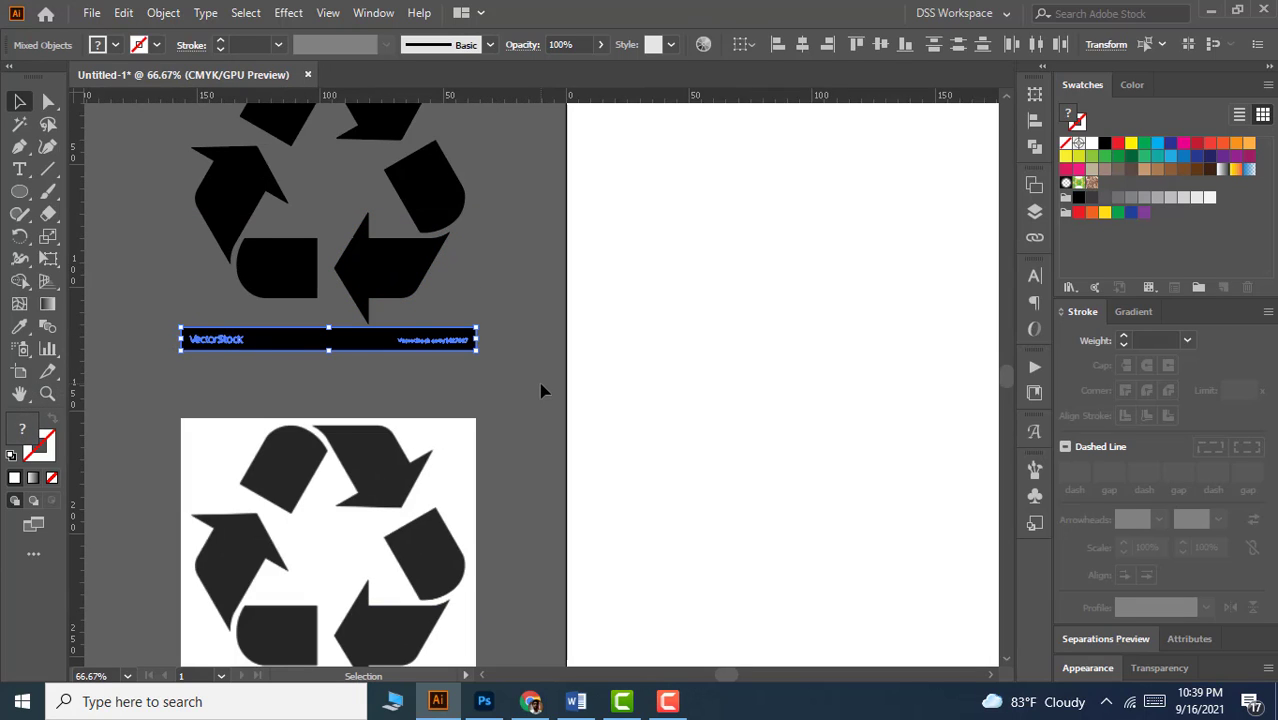
pyautogui.press('Delete')
pyautogui.hotkey('ctrl', '-')
pyautogui.hotkey('ctrl', '-')
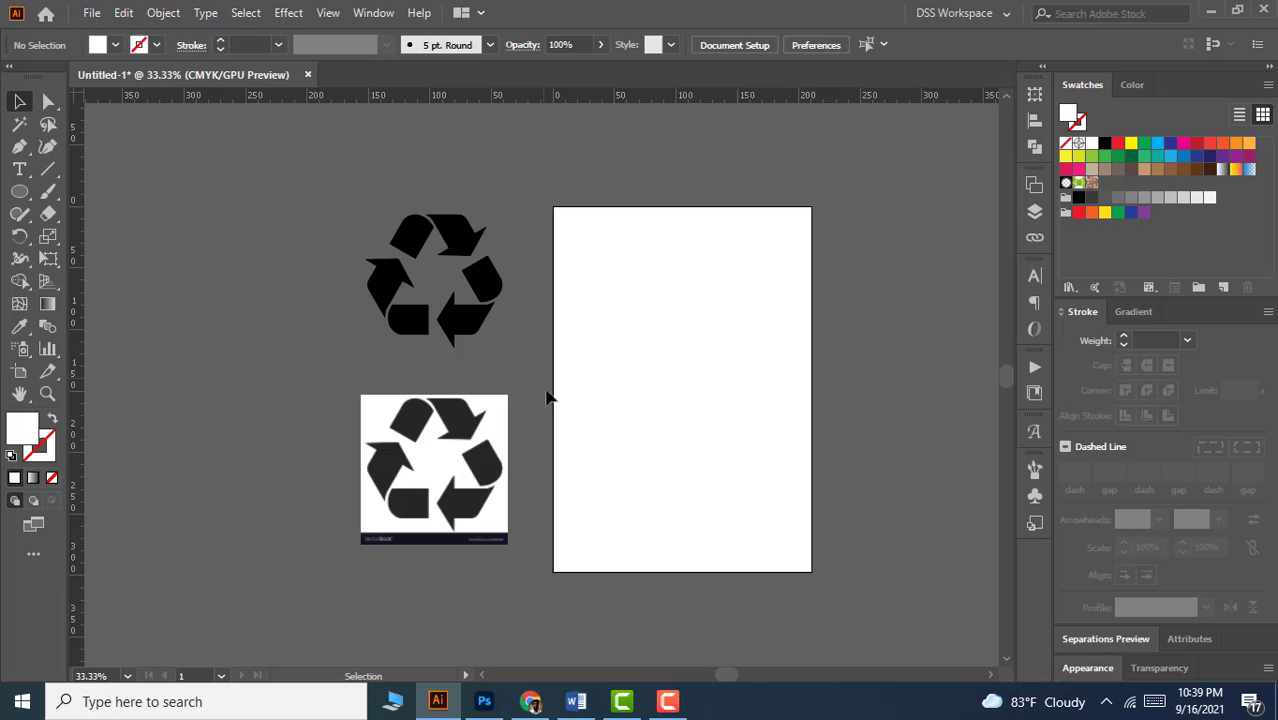
# Step: Trace the lower recycle image with the Silhouettes preset and expand the tracing
pyautogui.click(416, 470)
pyautogui.click(442, 46)
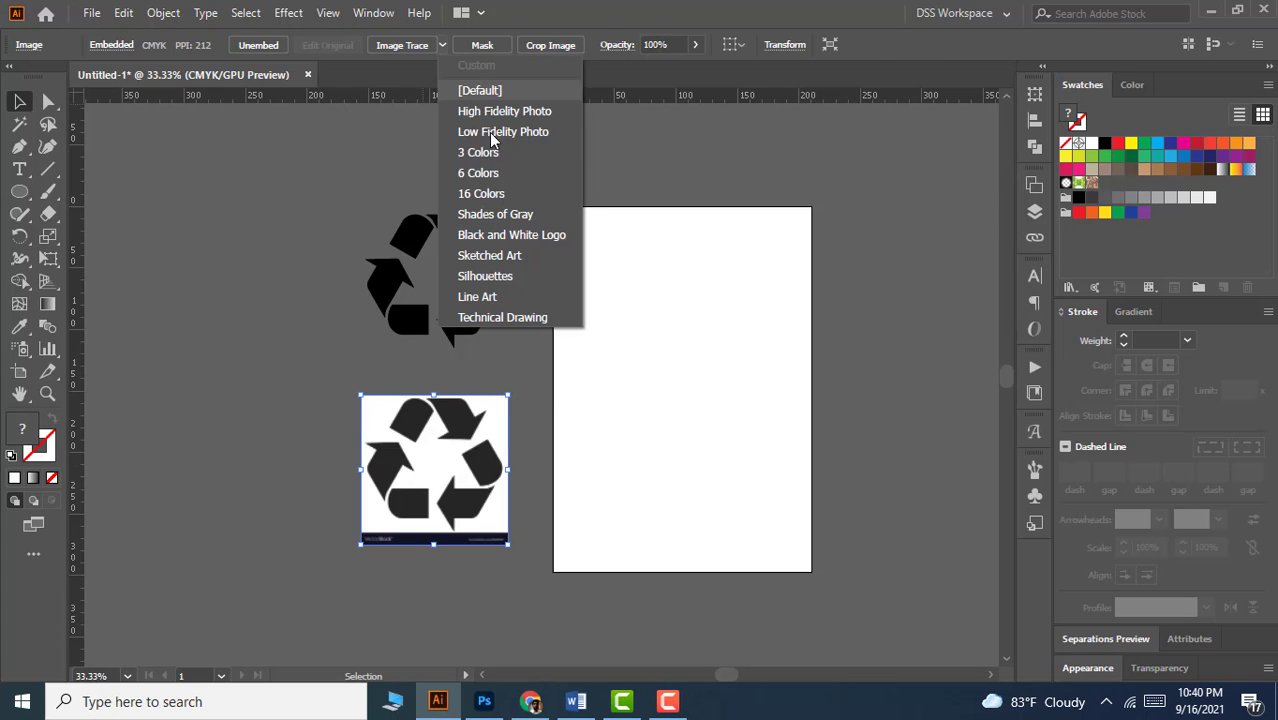
pyautogui.click(505, 276)
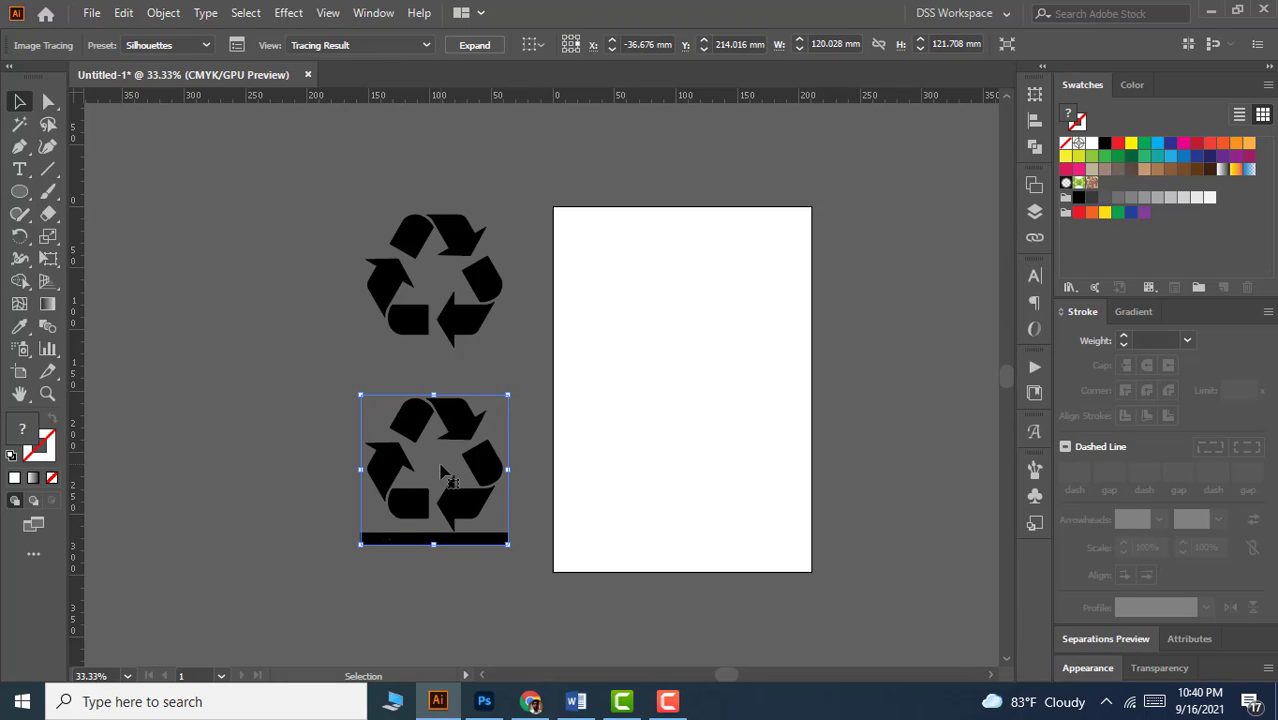
pyautogui.click(468, 46)
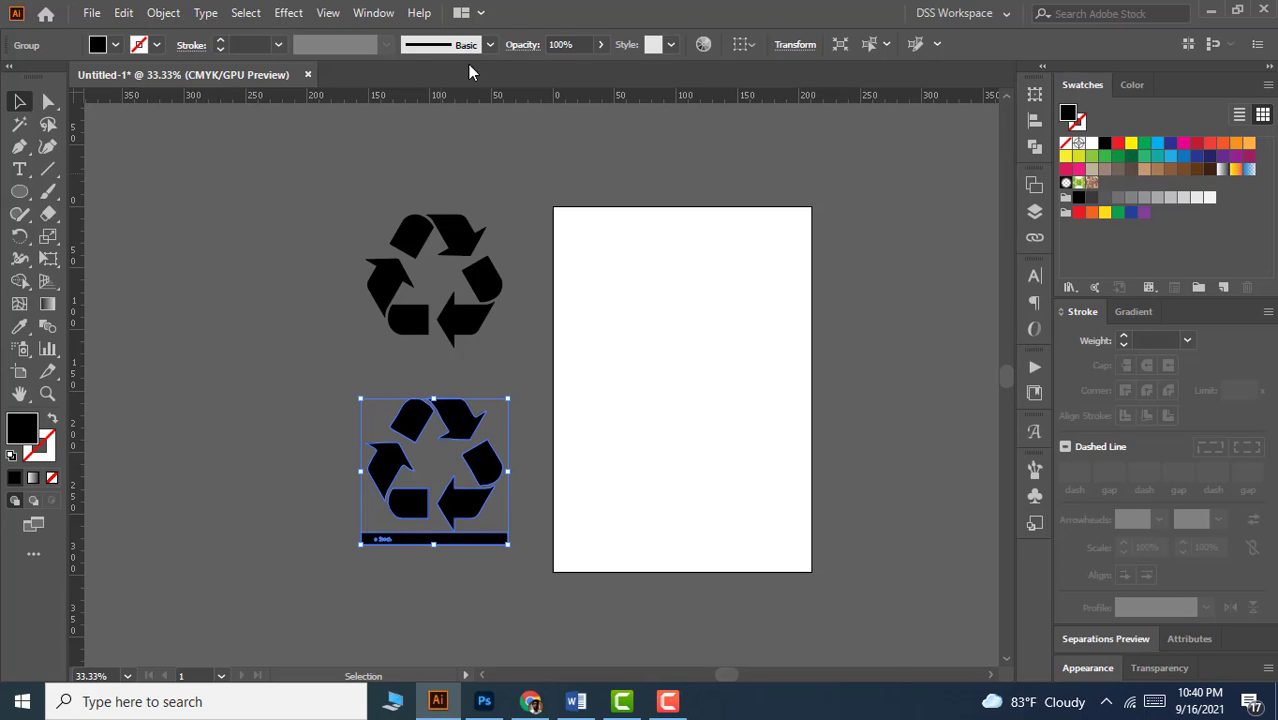
# Step: Ungroup the lower expanded tracing and delete the black watermark bar with its lettering below the recycle symbol
pyautogui.rightClick(467, 522)
pyautogui.click(553, 331)
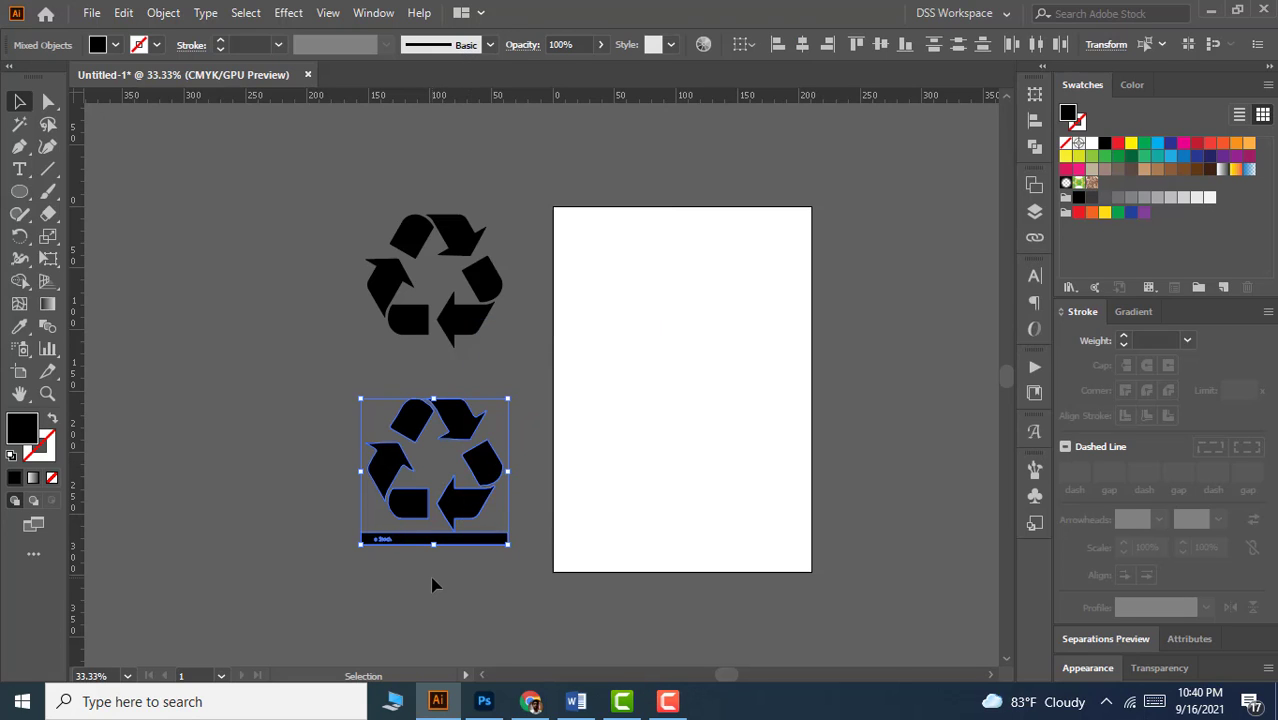
pyautogui.click(432, 585)
pyautogui.moveTo(337, 543); pyautogui.dragTo(529, 580)
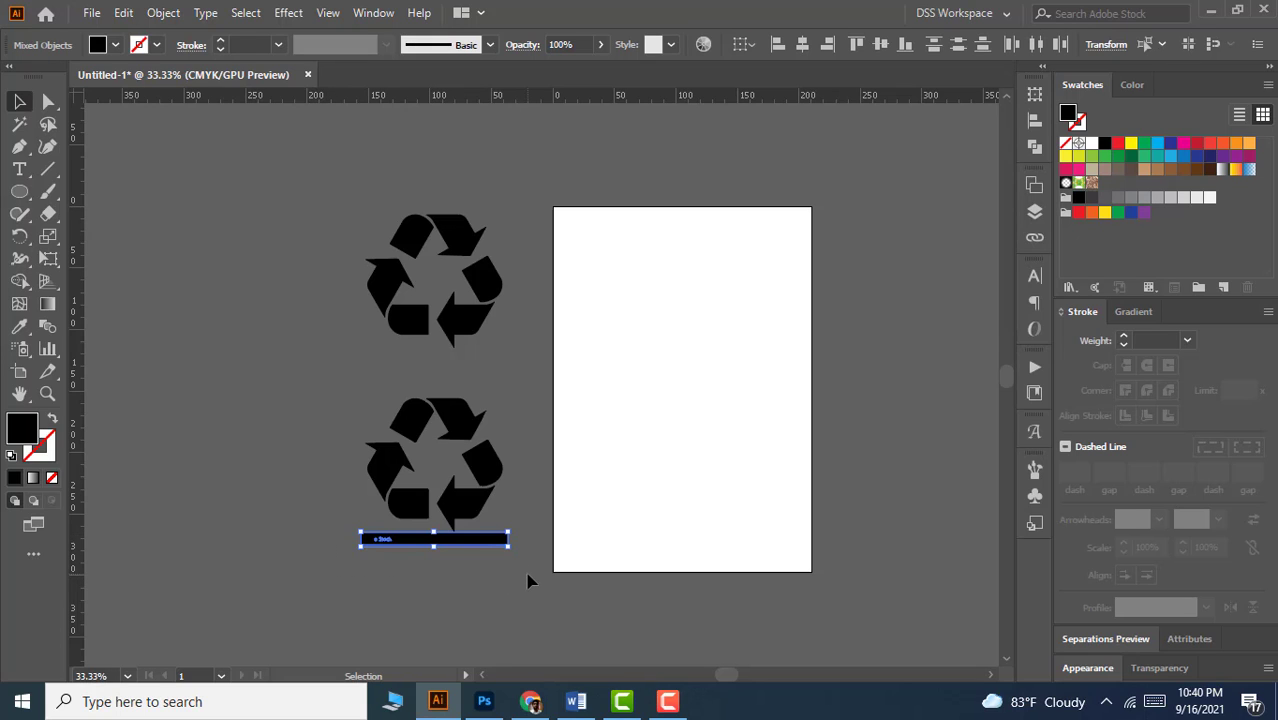
pyautogui.press('Delete')
# Step: Move both recycle symbols together onto the artboard
pyautogui.moveTo(330, 196); pyautogui.dragTo(532, 570)
pyautogui.moveTo(472, 506); pyautogui.dragTo(719, 525)
pyautogui.click(833, 505)
pyautogui.moveTo(822, 492); pyautogui.dragTo(762, 496)
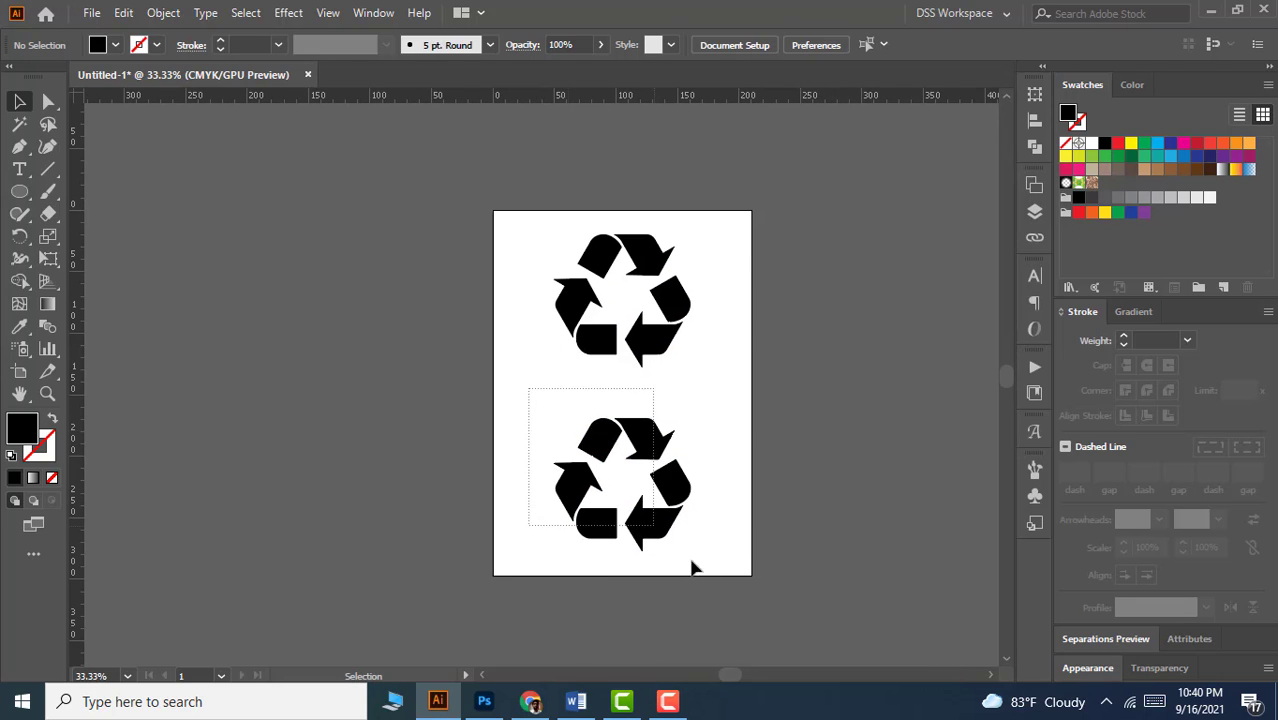
# Step: Group the arrows of the lower recycle symbol, and group those of the upper symbol separately
pyautogui.click(658, 516)
pyautogui.rightClick(655, 515)
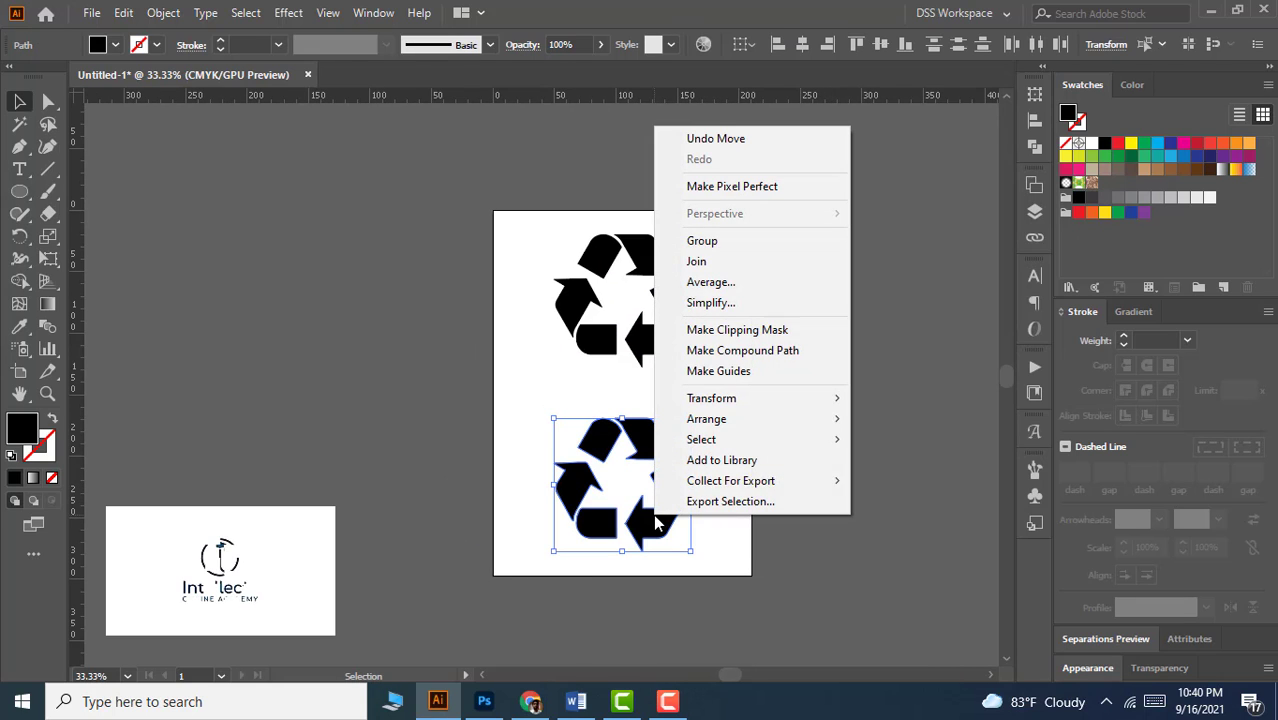
pyautogui.click(702, 240)
pyautogui.moveTo(505, 223); pyautogui.dragTo(700, 360)
pyautogui.rightClick(663, 345)
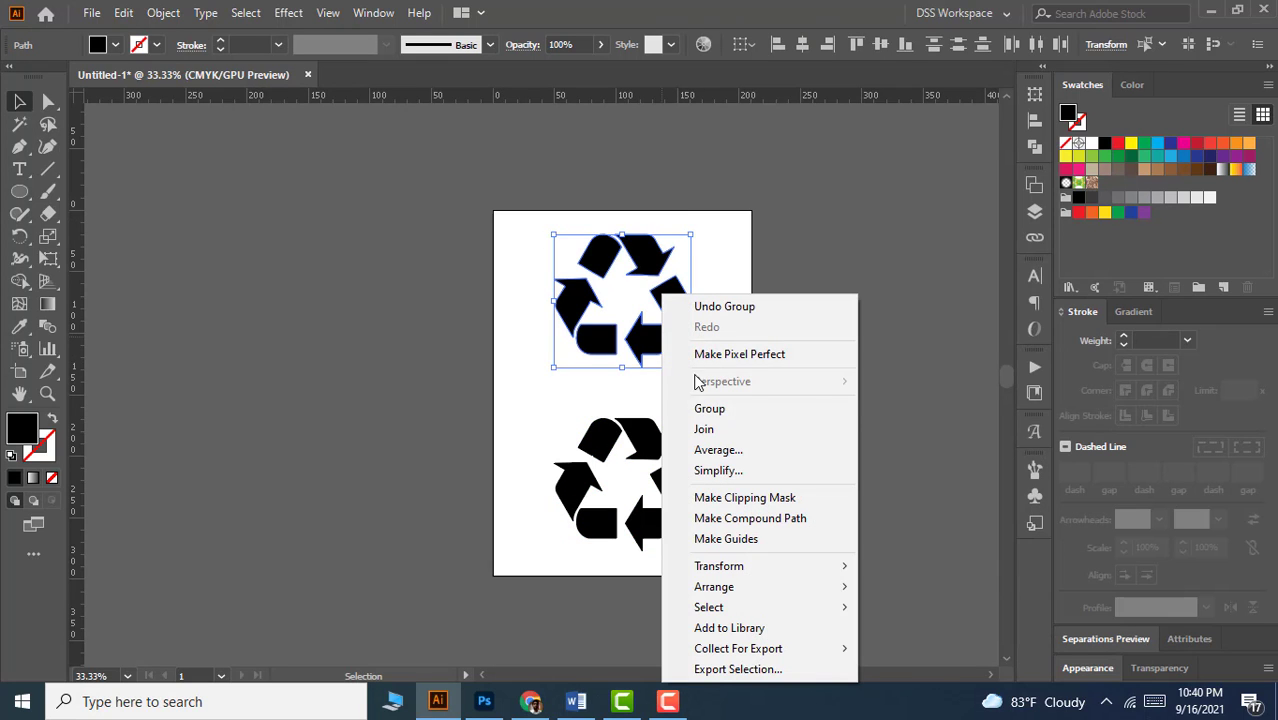
pyautogui.click(701, 408)
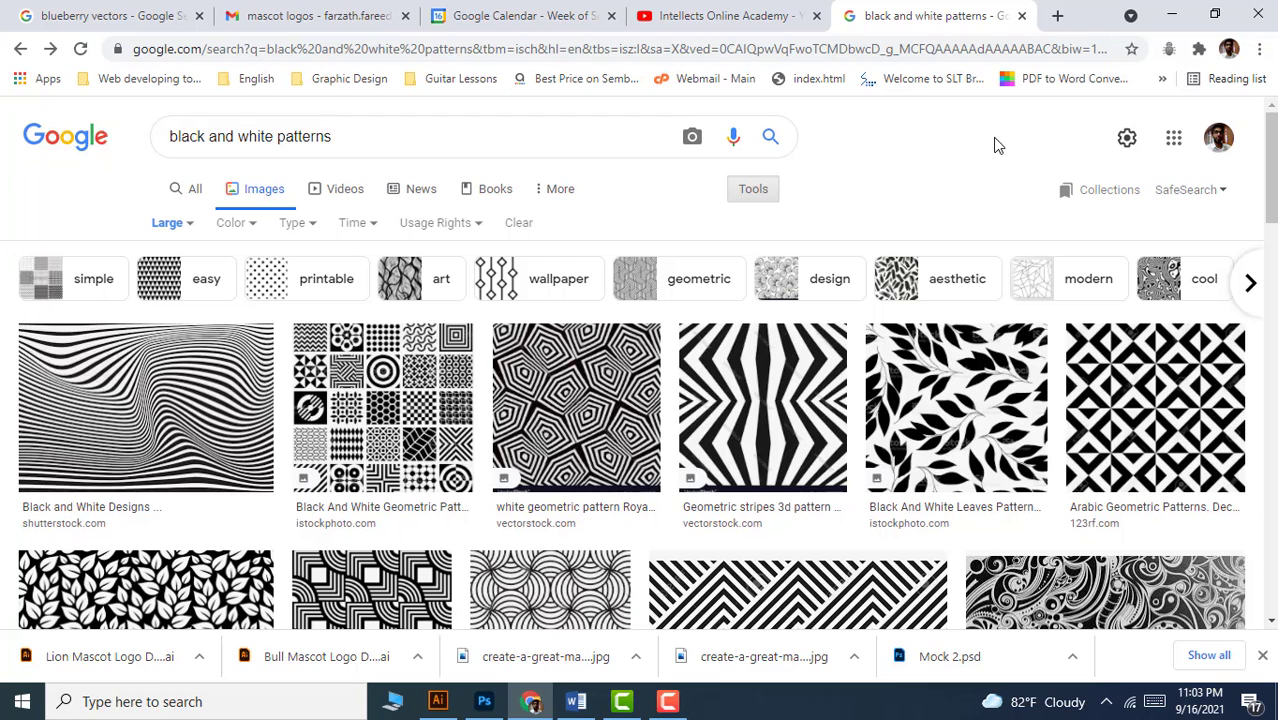
# Step: Browse the "black and white patterns" image results in Chrome and copy the Black and white leaves pattern image from Creative Market
pyautogui.moveTo(348, 135); pyautogui.dragTo(147, 140)
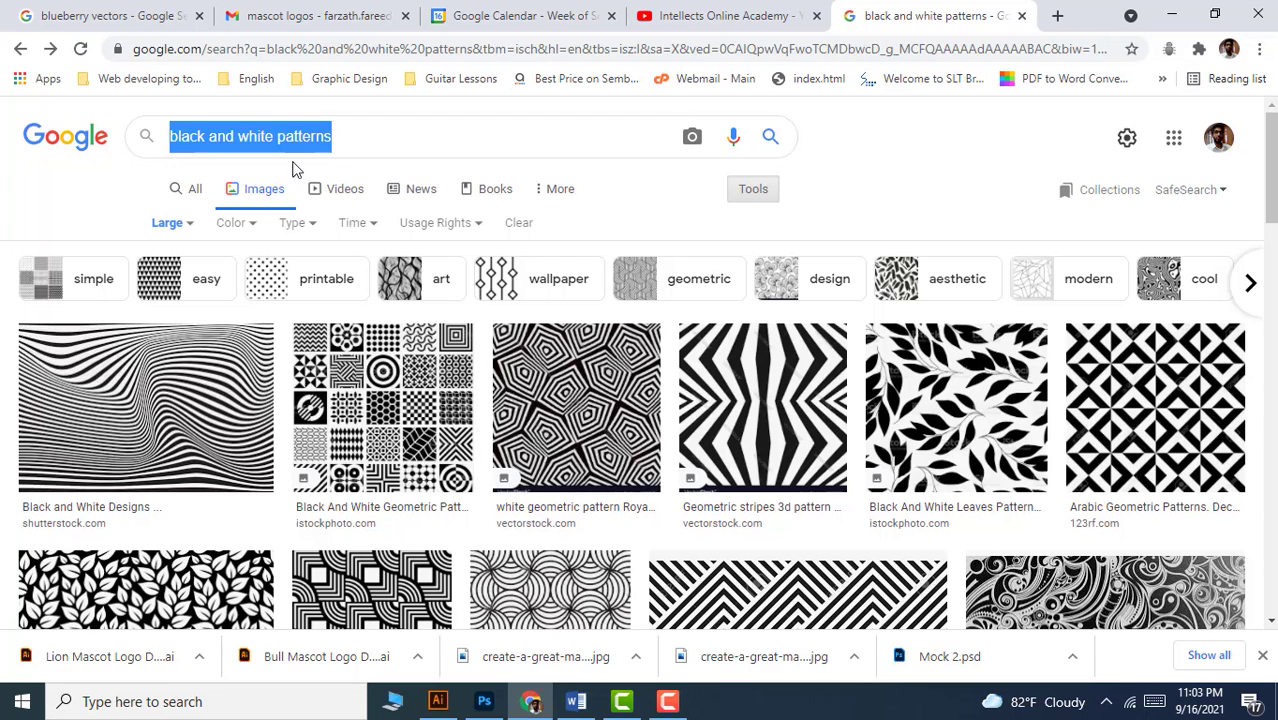
pyautogui.click(896, 214)
pyautogui.scroll(-2, 900, 205)
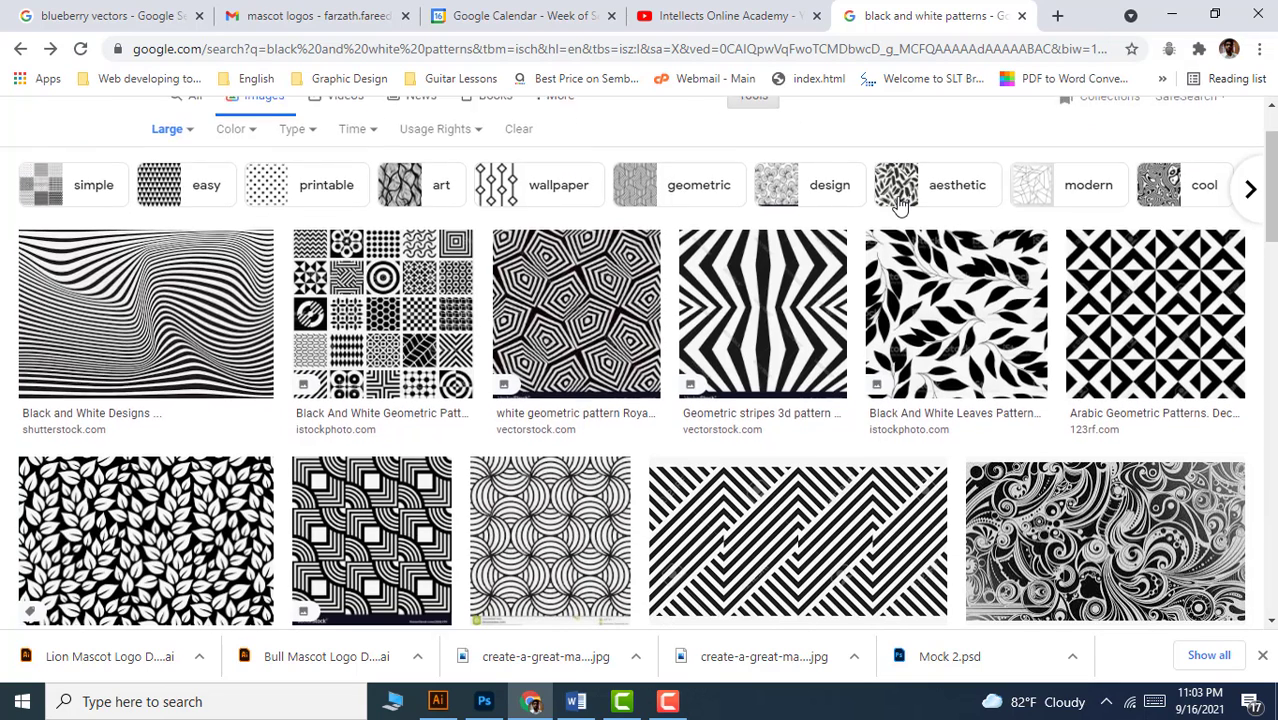
pyautogui.scroll(-10, 898, 205)
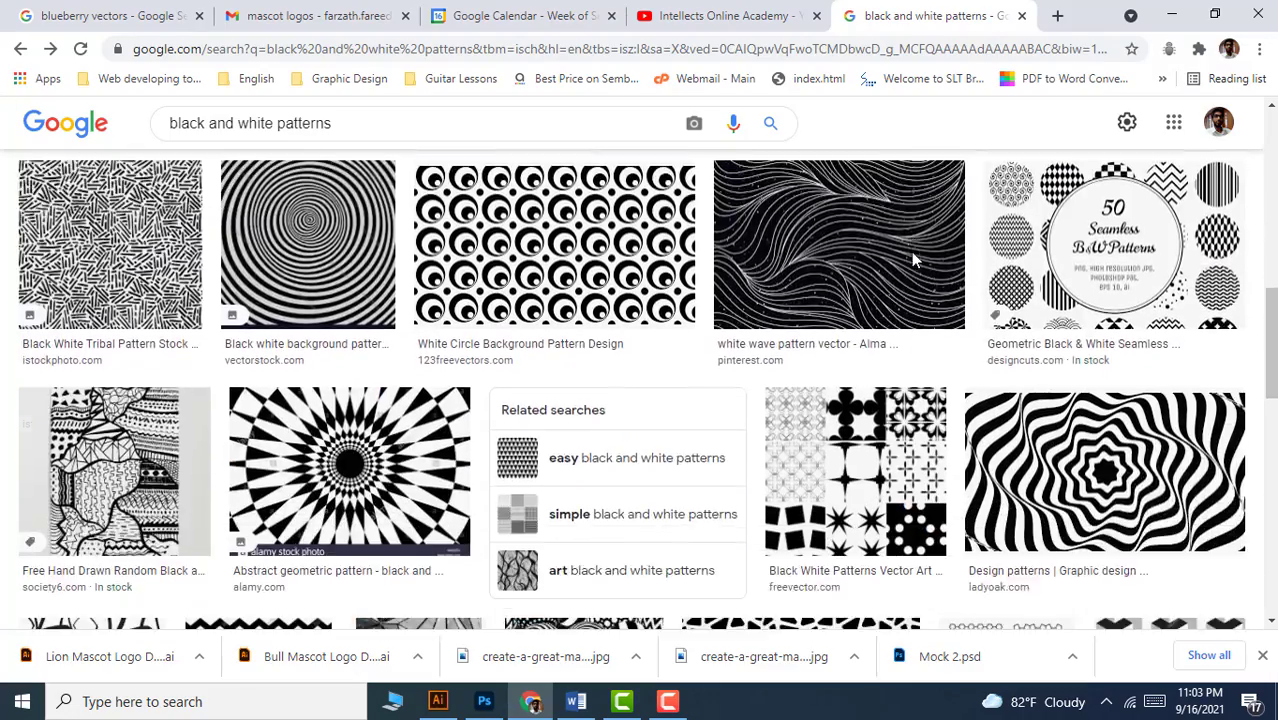
pyautogui.scroll(10, 912, 260)
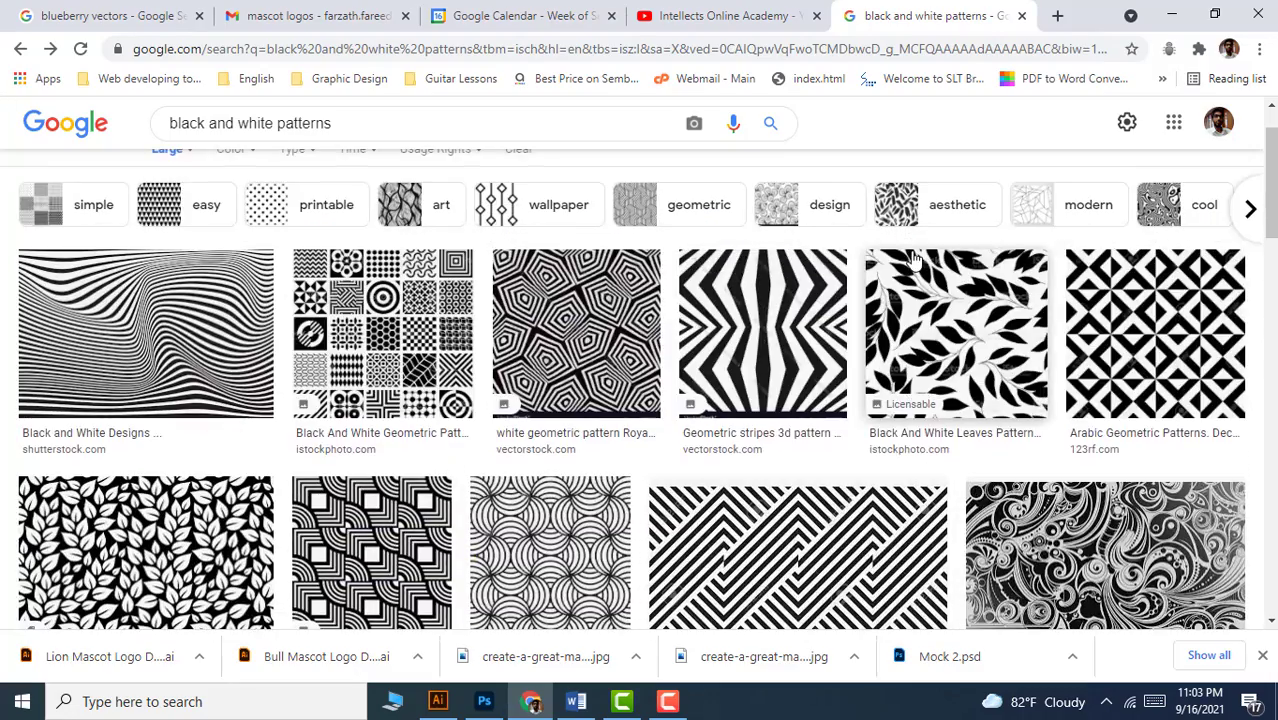
pyautogui.scroll(-2, 910, 260)
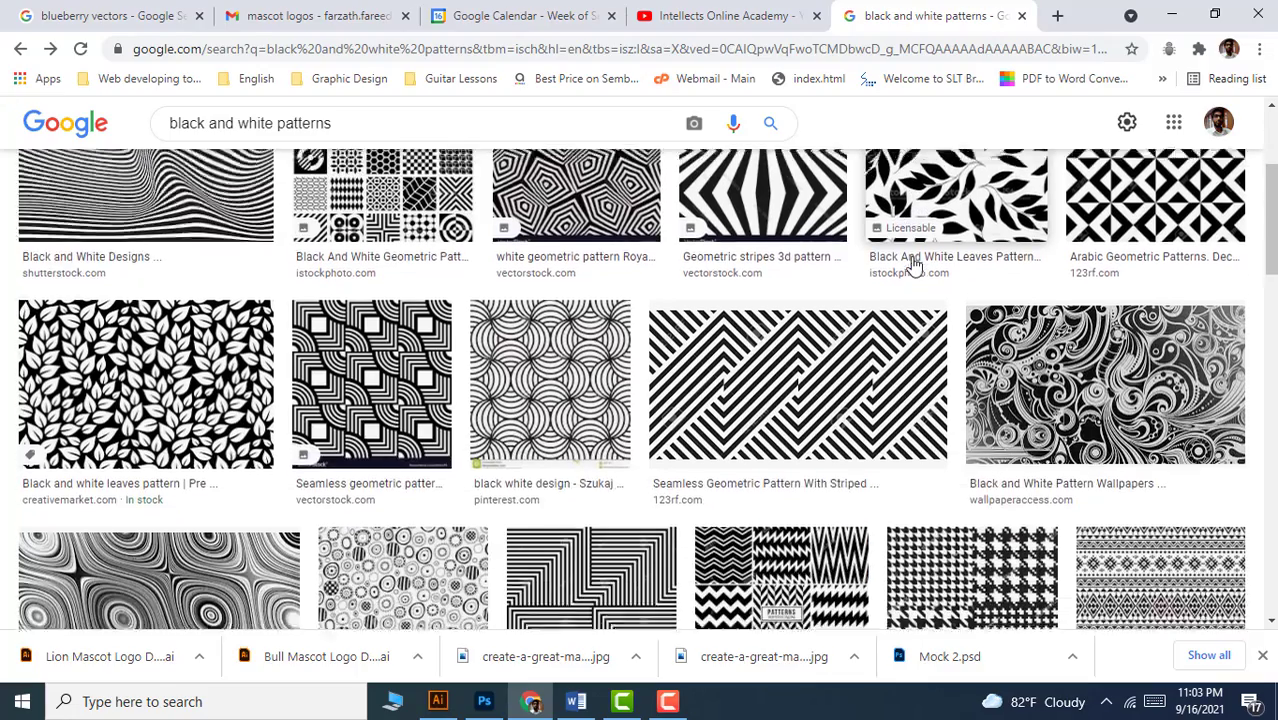
pyautogui.scroll(1, 907, 262)
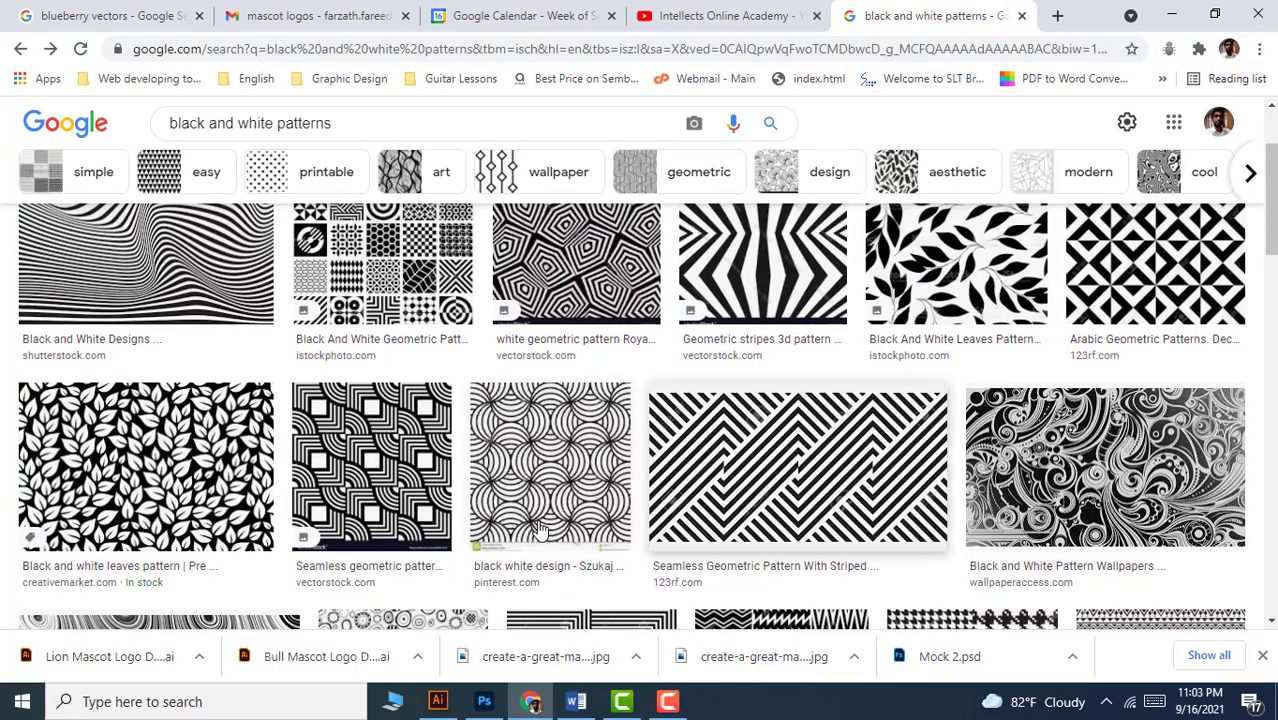
pyautogui.click(160, 475)
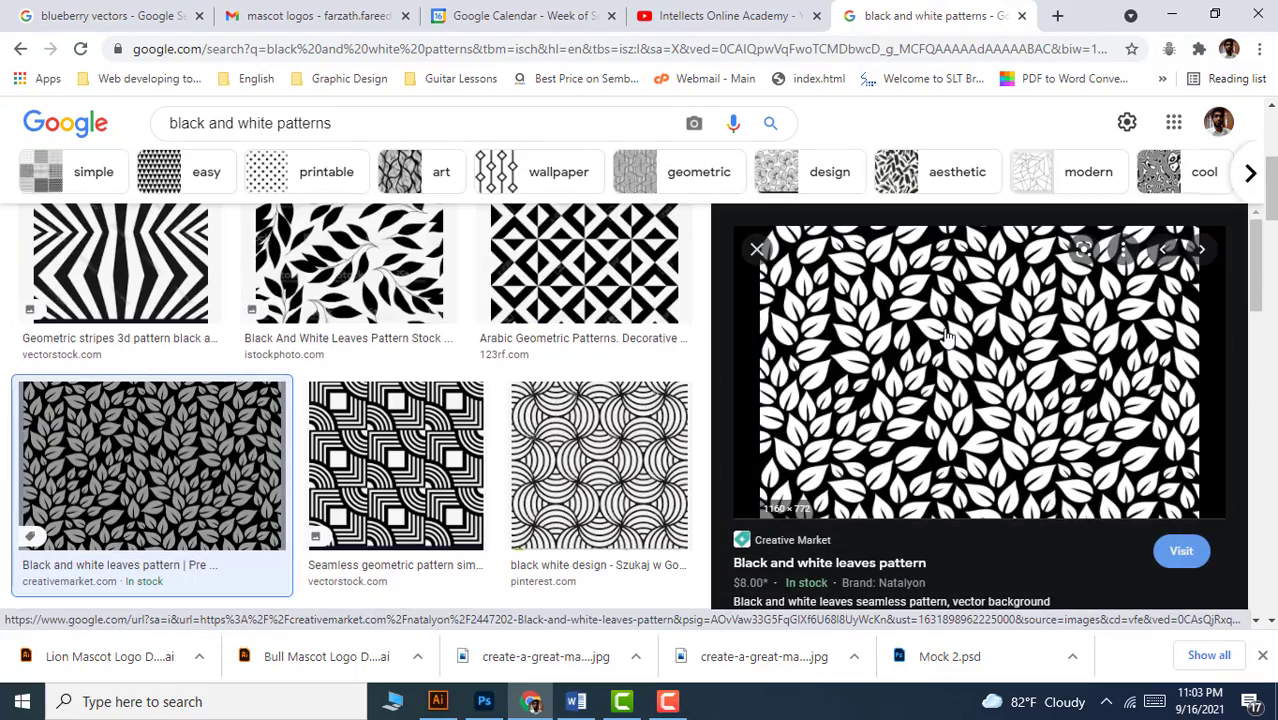
pyautogui.rightClick(945, 335)
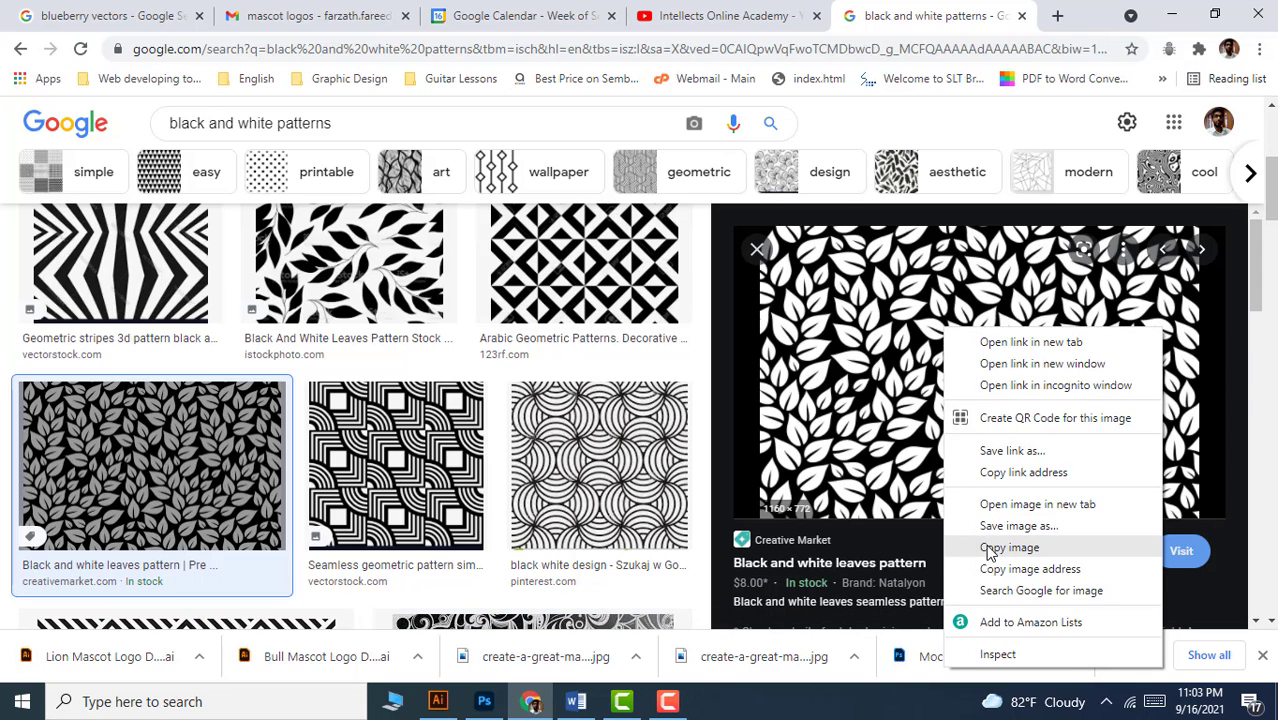
pyautogui.click(990, 547)
# Step: Switch to Illustrator, paste the leaves pattern image, and scale it down to fit within the artboard's width
pyautogui.click(437, 701)
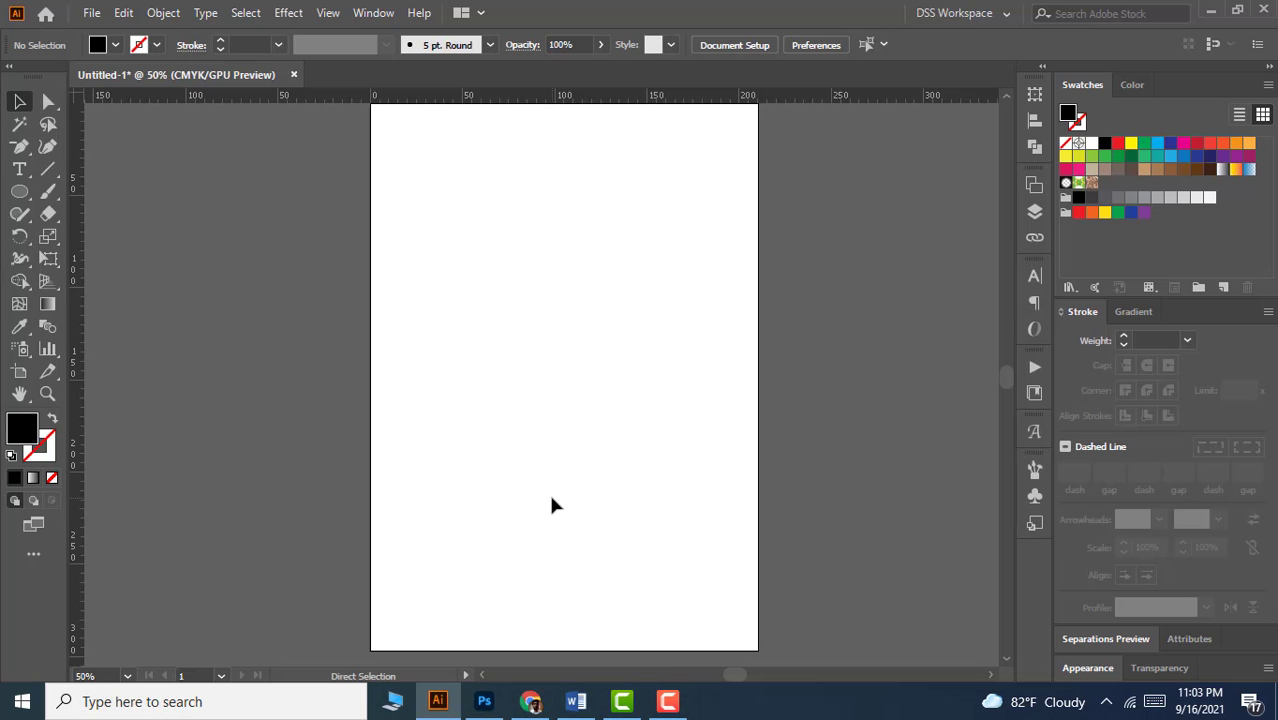
pyautogui.hotkey('ctrl', 'v')
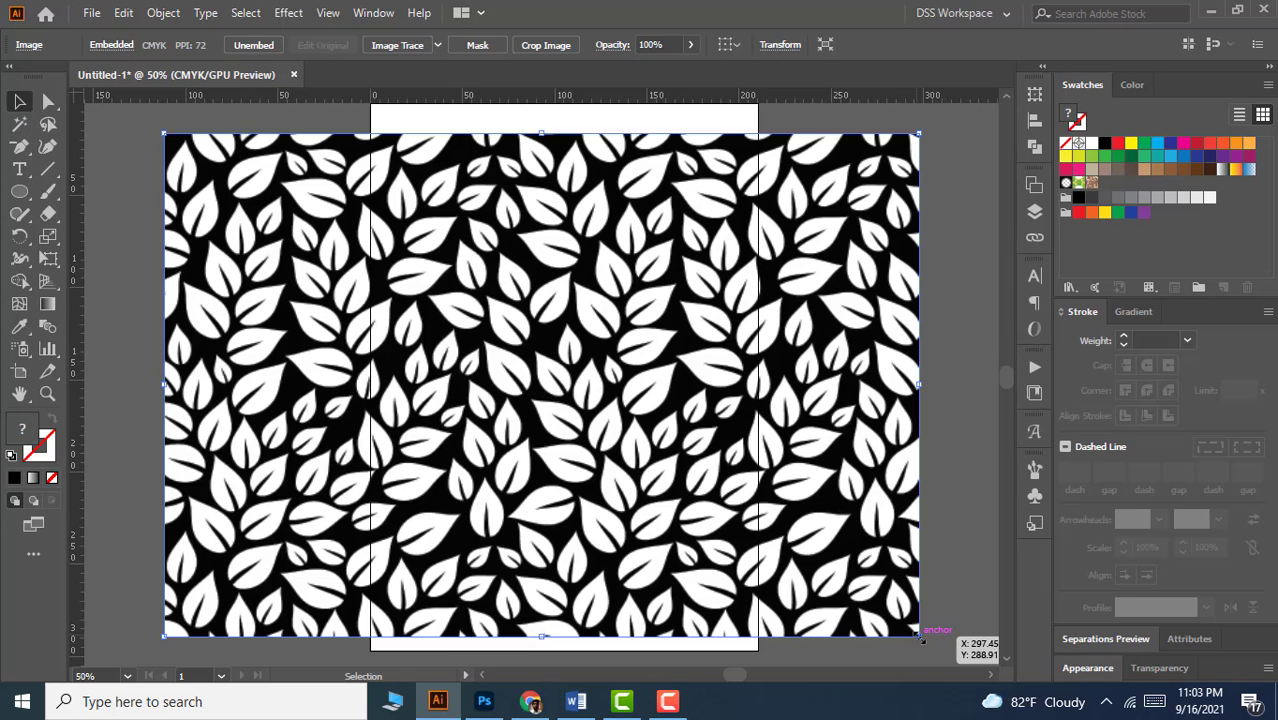
pyautogui.moveTo(918, 636); pyautogui.dragTo(719, 502)
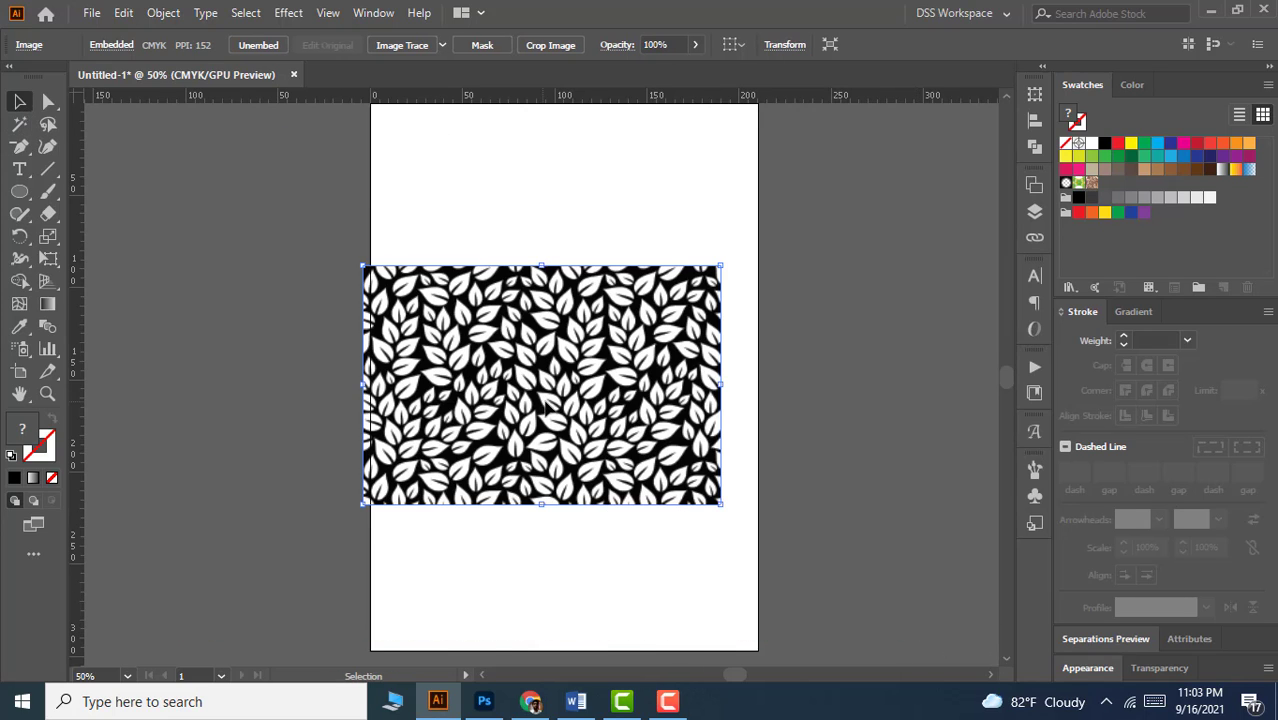
pyautogui.moveTo(546, 406); pyautogui.dragTo(568, 398)
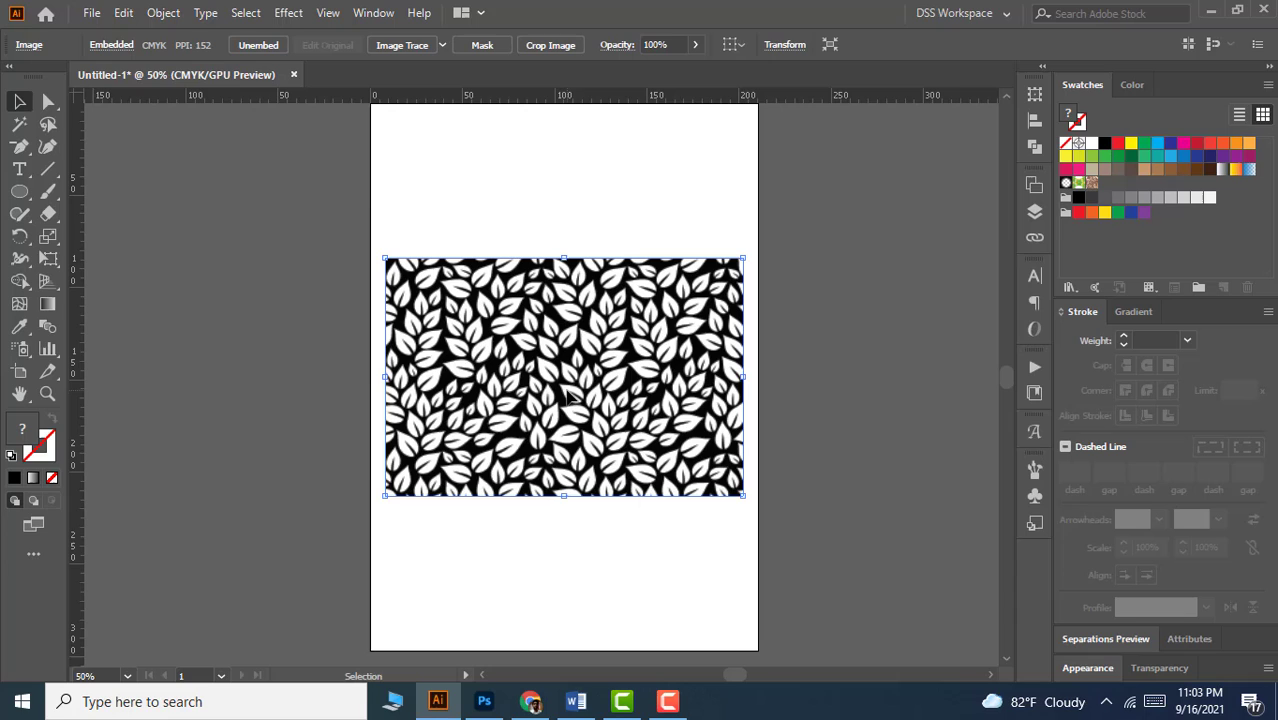
# Step: Trace the leaves pattern image with the default Image Trace preset and expand the tracing
pyautogui.click(441, 44)
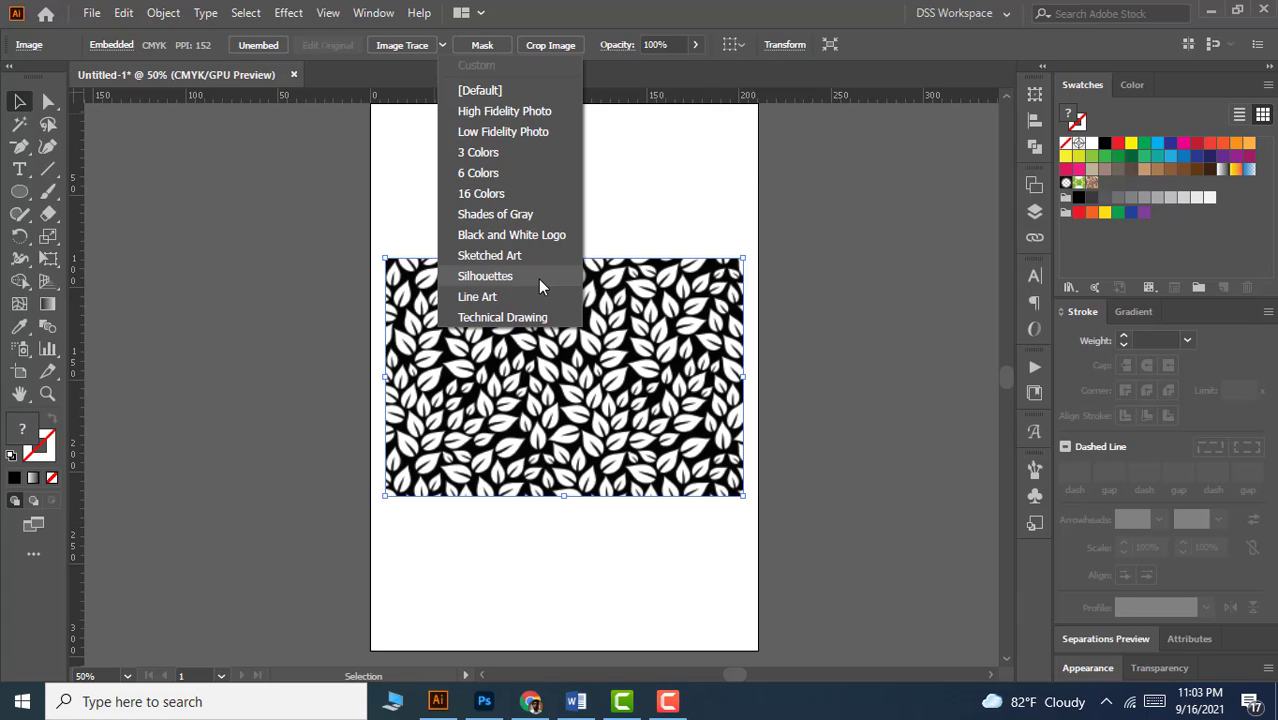
pyautogui.click(442, 44)
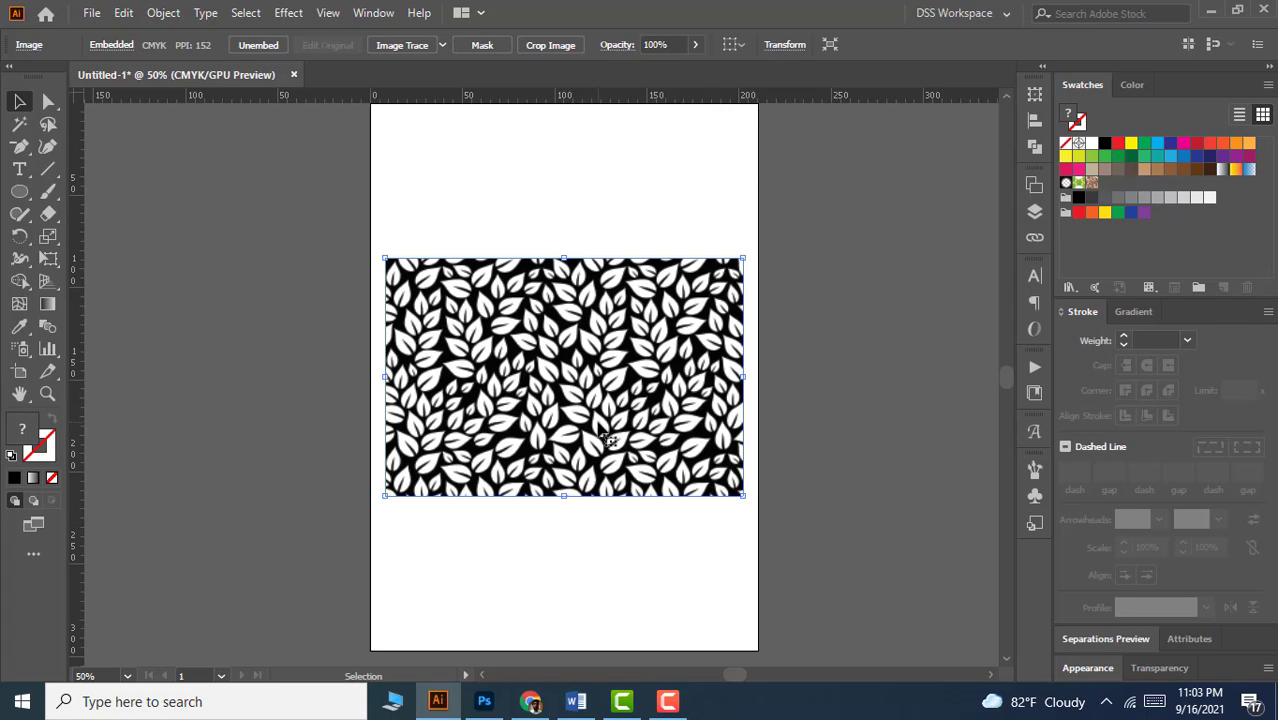
pyautogui.scroll(1, 570, 348)
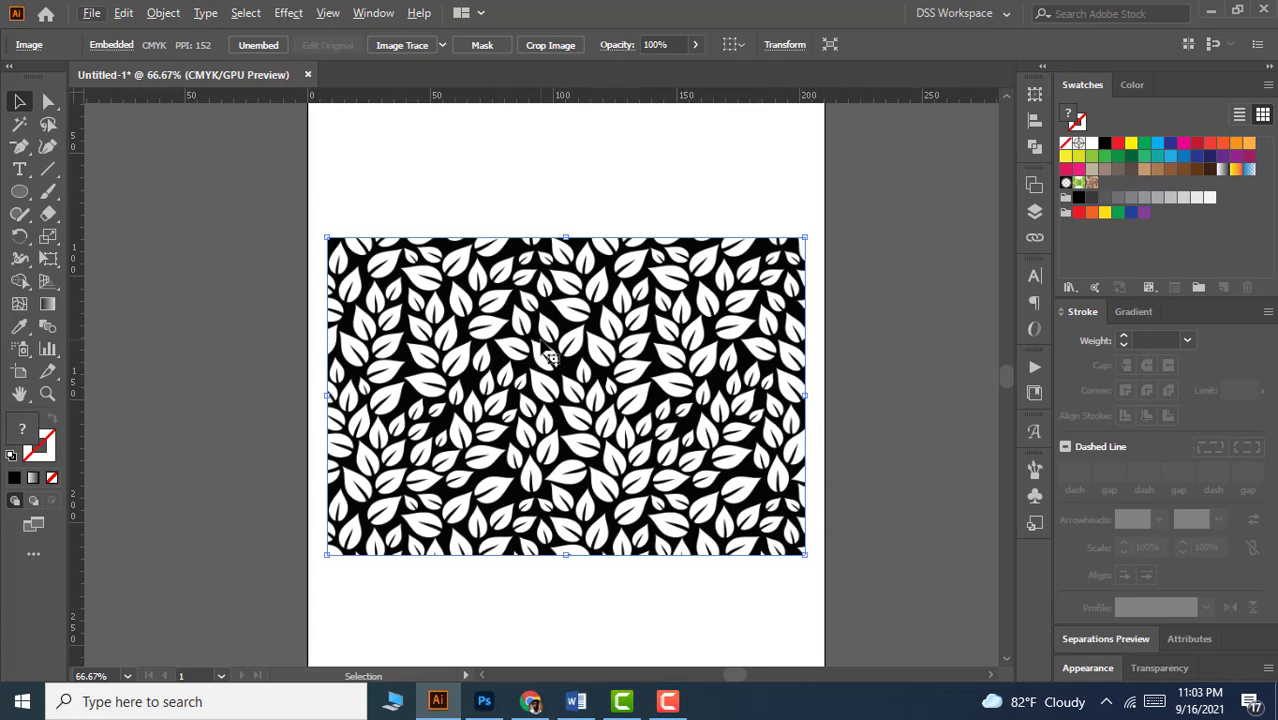
pyautogui.scroll(-1, 549, 358)
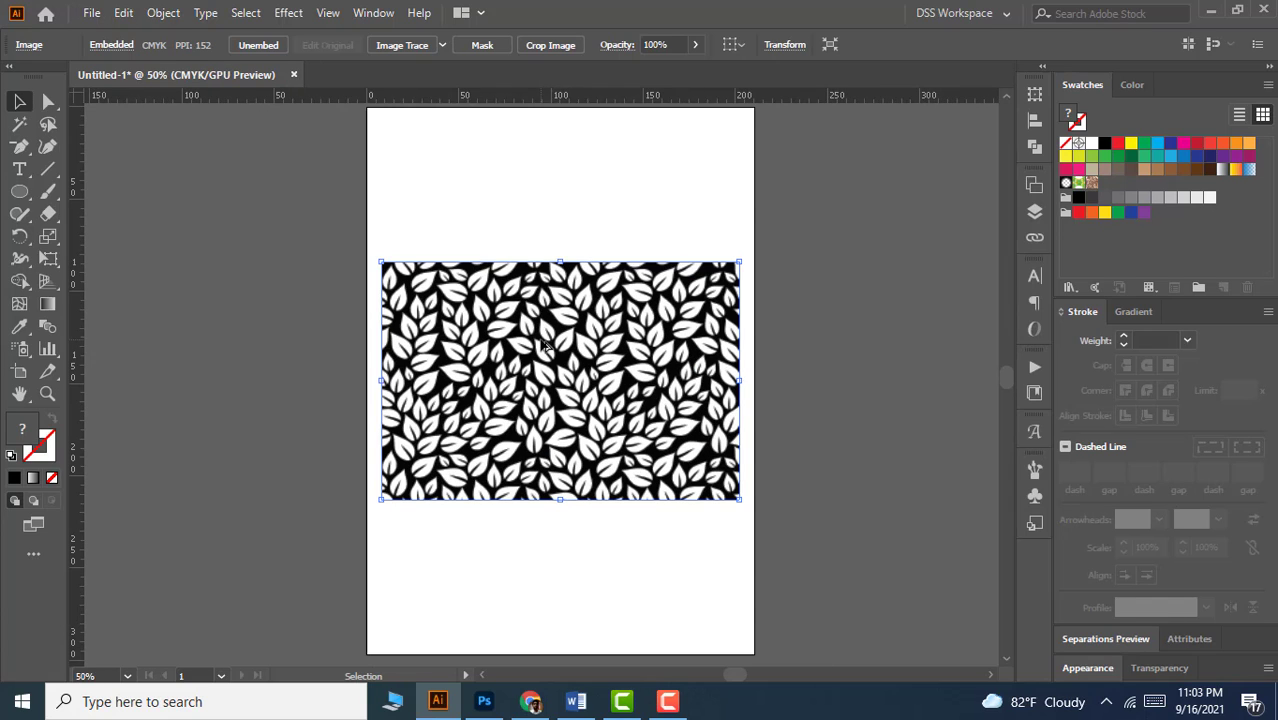
pyautogui.click(414, 50)
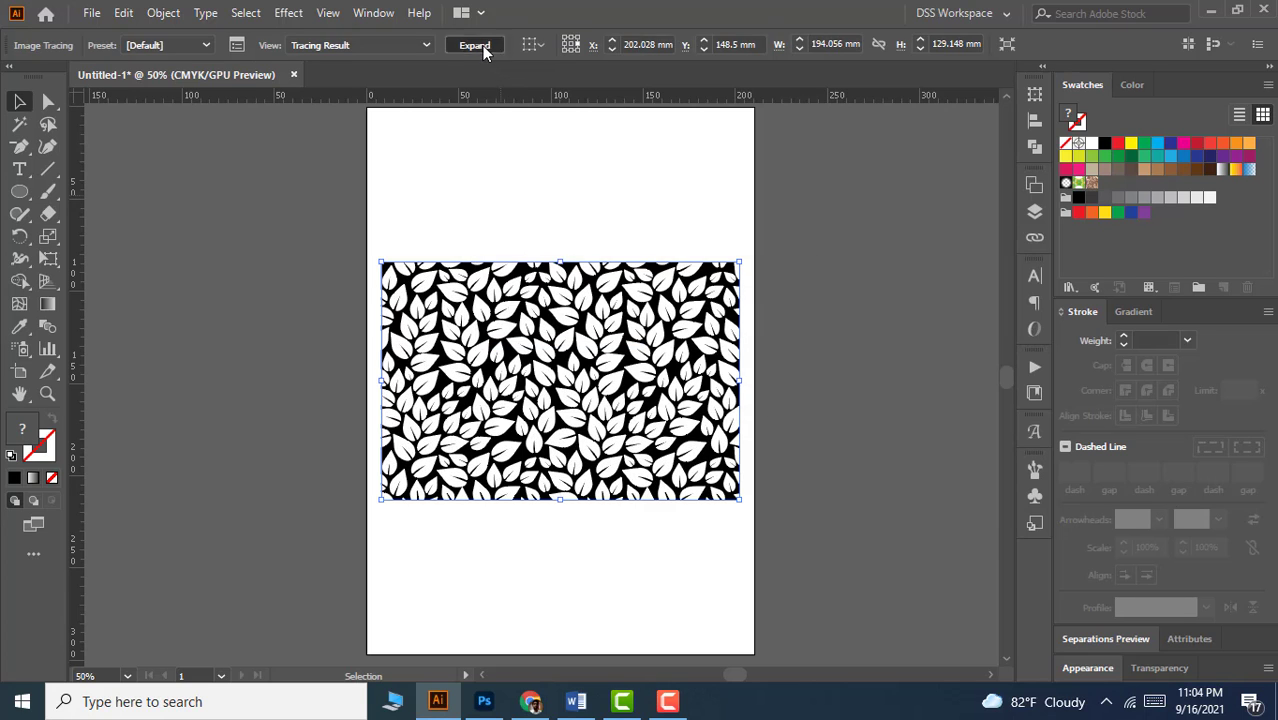
pyautogui.click(474, 45)
# Step: Ungroup the expanded tracing of the leaves pattern and deselect it
pyautogui.rightClick(555, 326)
pyautogui.click(638, 488)
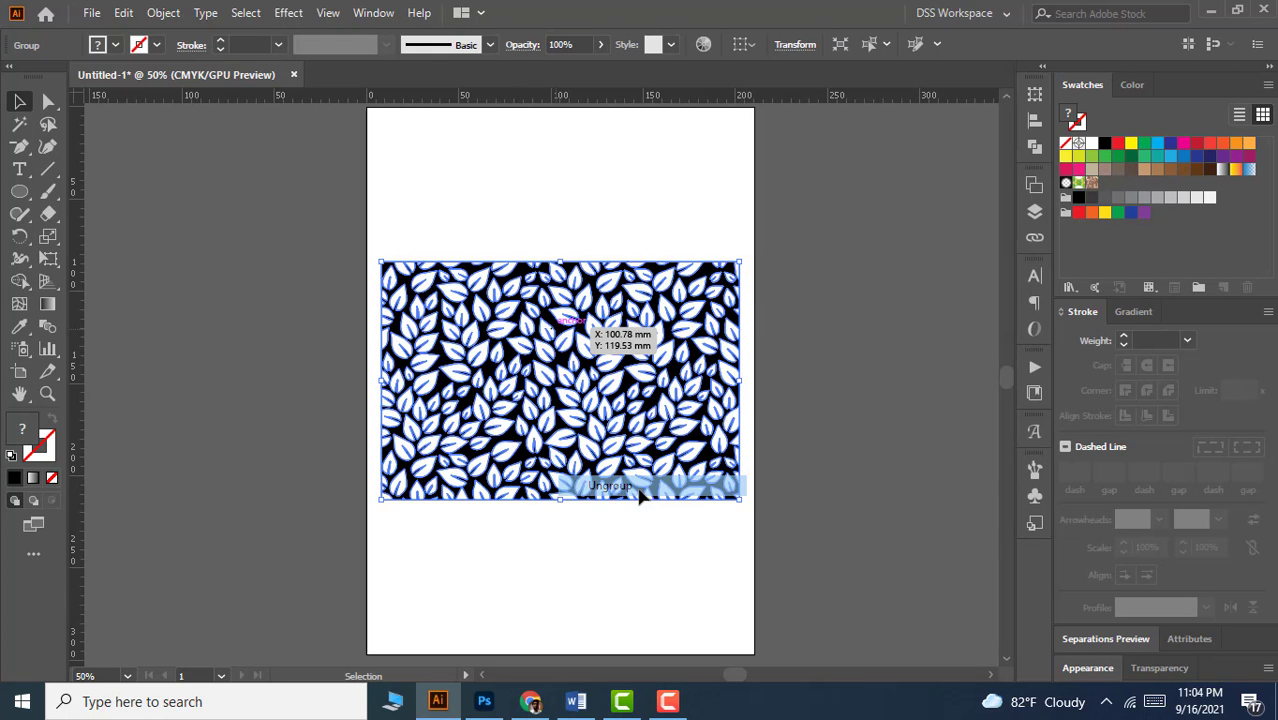
pyautogui.click(675, 585)
# Step: Delete the large black background shape from the ungrouped leaves pattern
pyautogui.scroll(2, 707, 488)
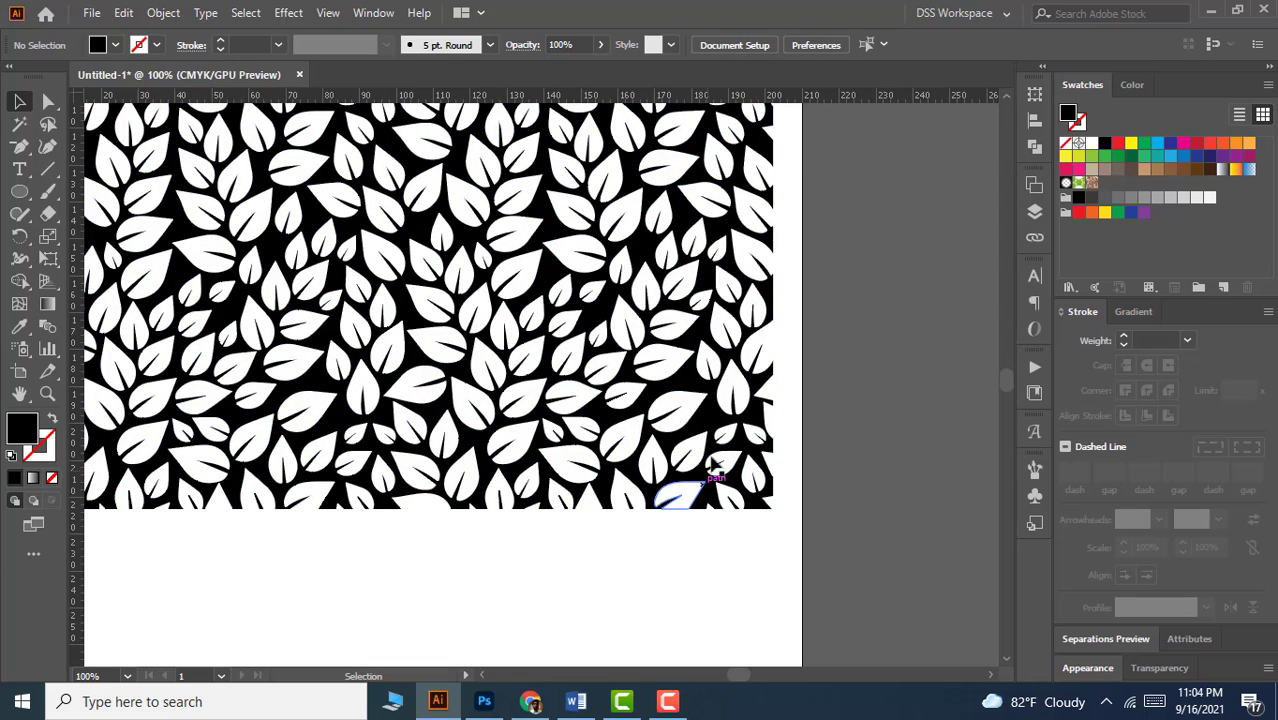
pyautogui.click(715, 423)
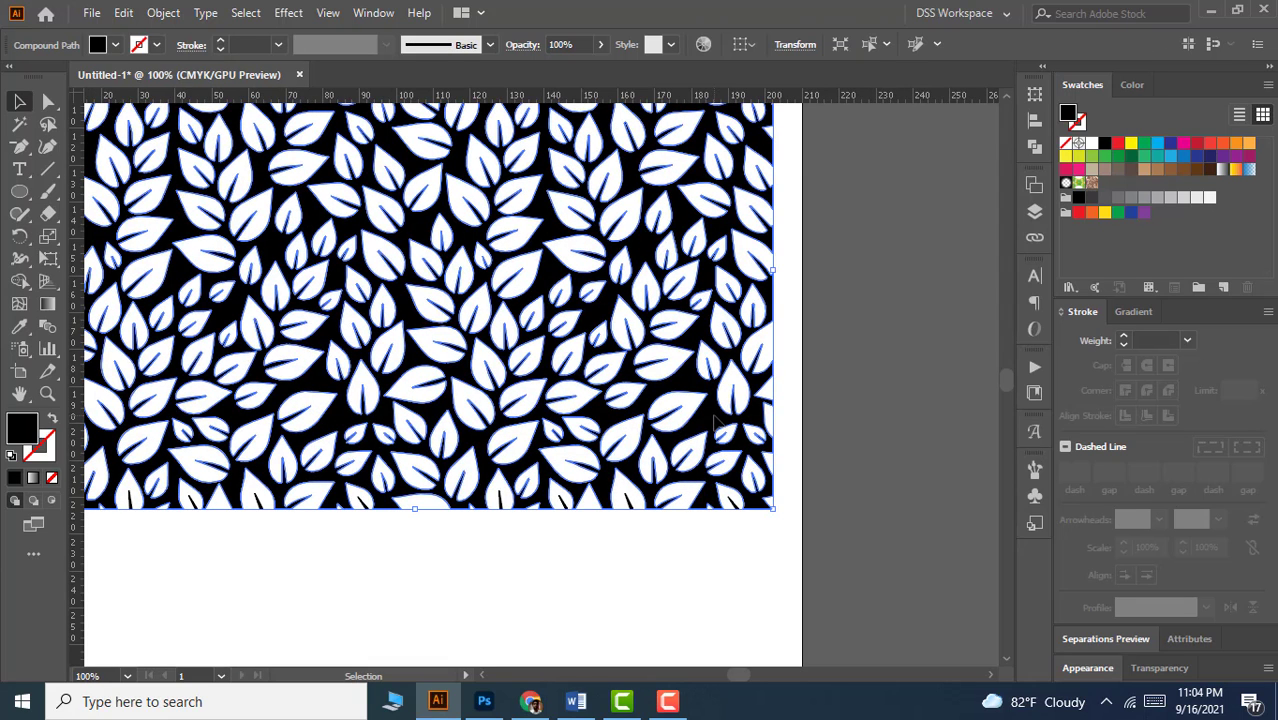
pyautogui.press('Delete')
pyautogui.scroll(-3, 713, 422)
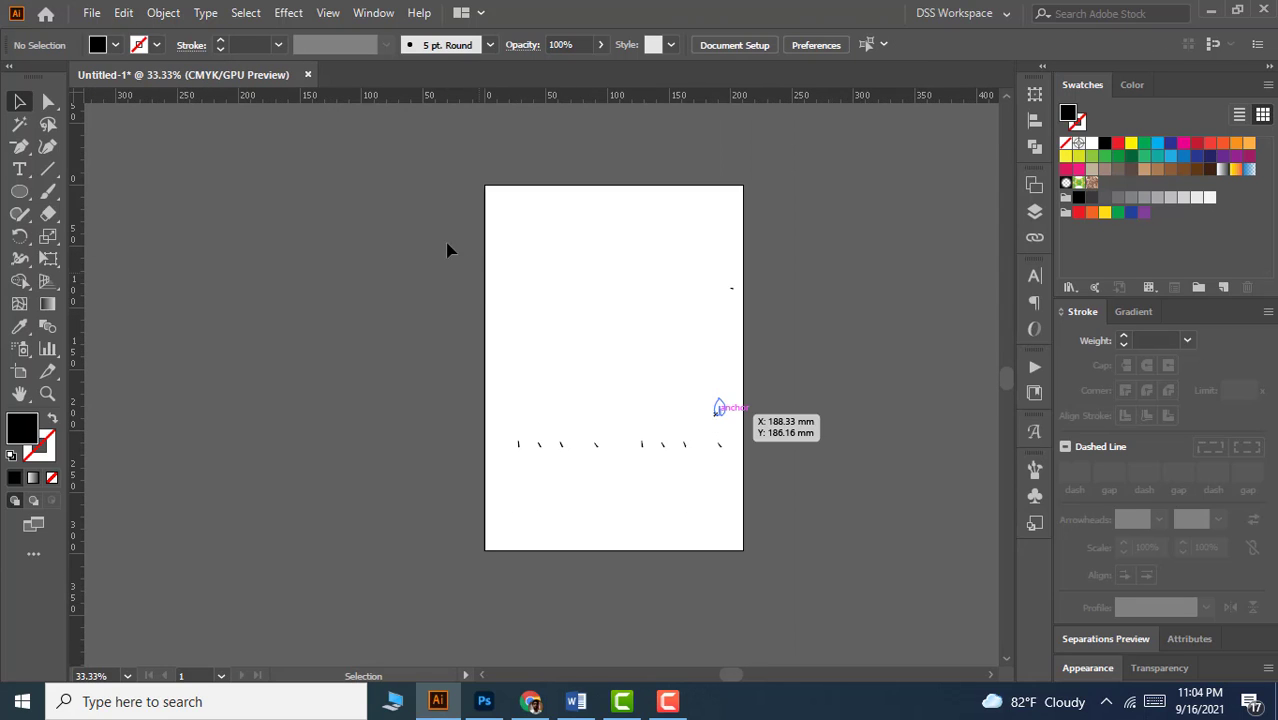
# Step: Move all the leaf shapes off the artboard to its left and fill them with green
pyautogui.hotkey('ctrl', 'z')
pyautogui.moveTo(696, 439); pyautogui.dragTo(366, 389)
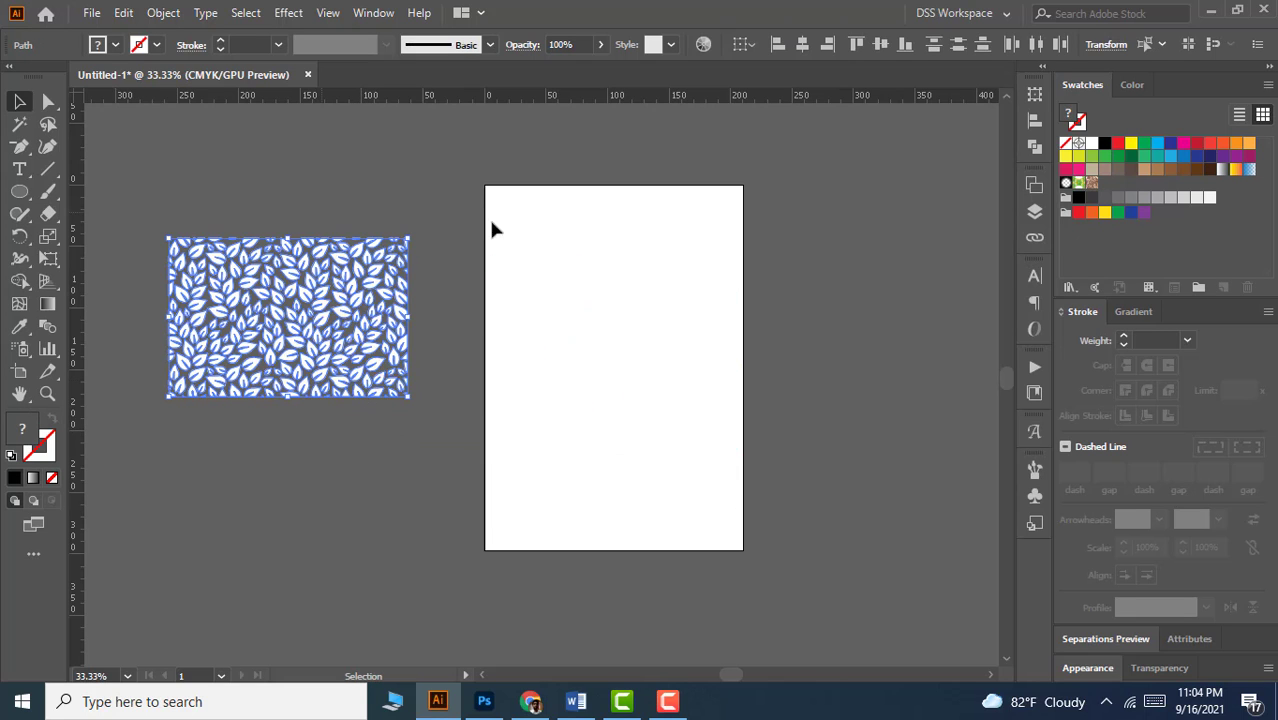
pyautogui.click(1118, 155)
# Step: Group the green leaves and place the pattern in the upper part of the artboard
pyautogui.rightClick(320, 283)
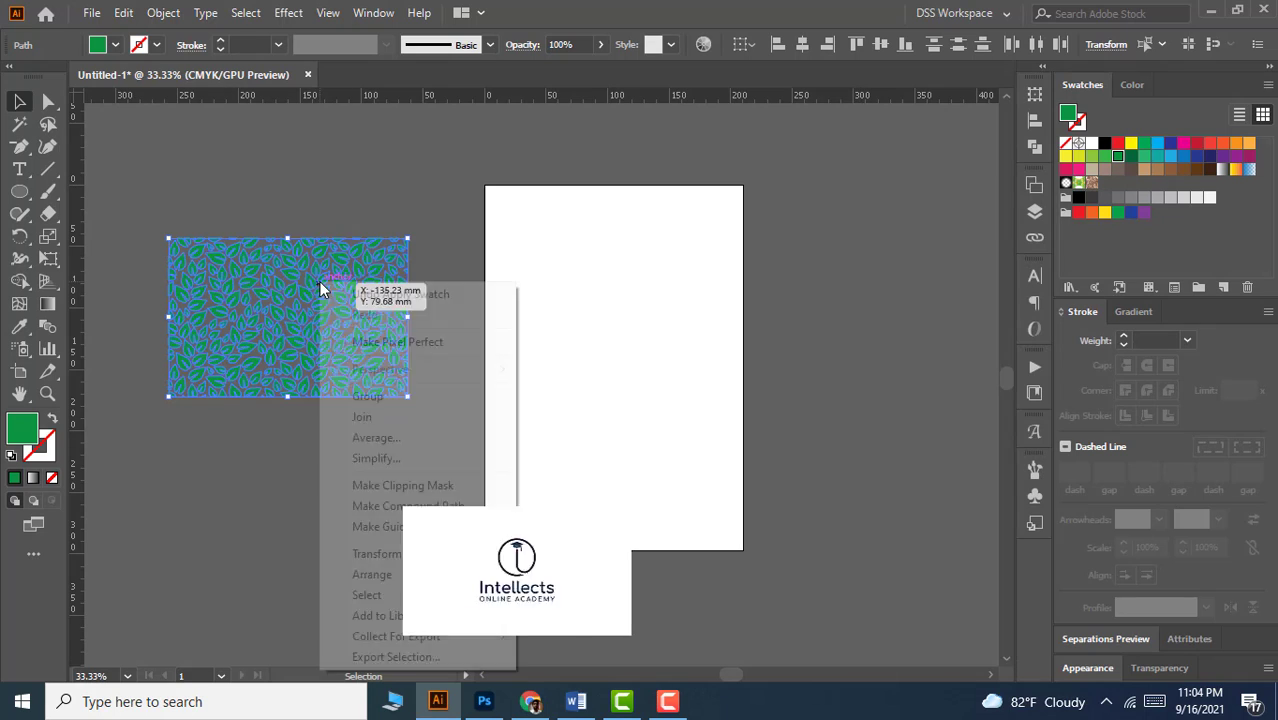
pyautogui.click(367, 398)
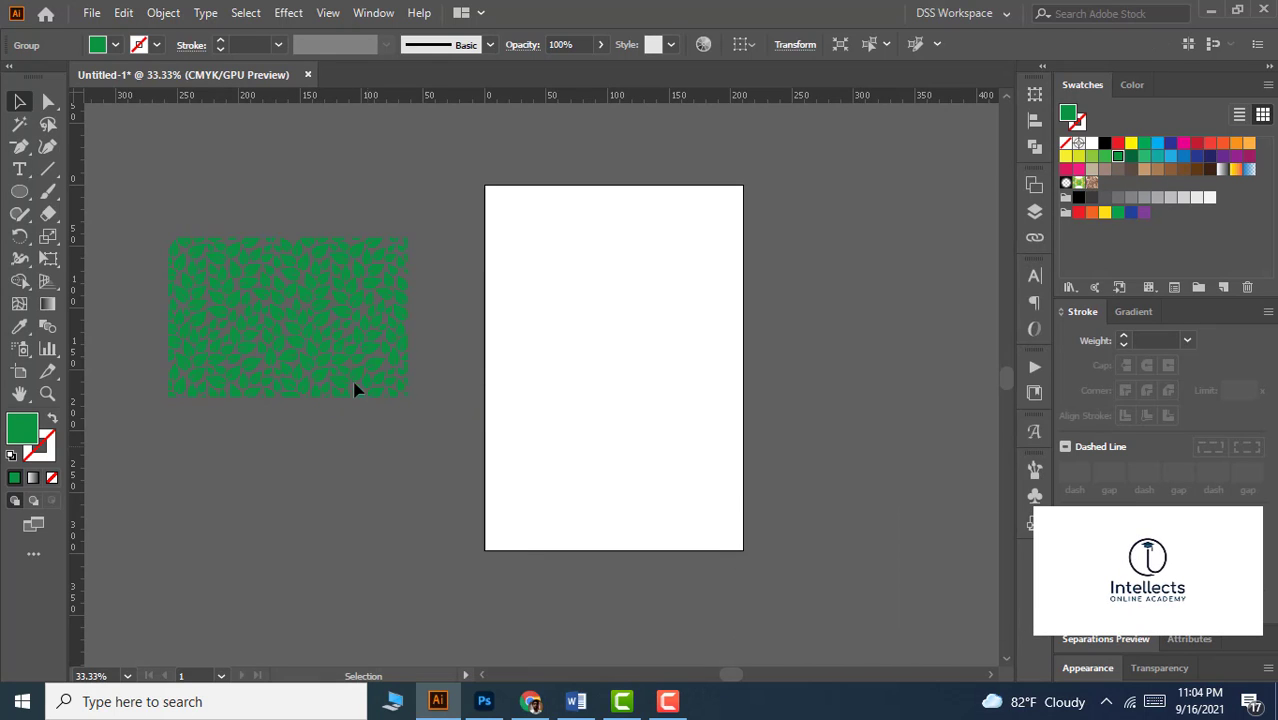
pyautogui.click(376, 385)
pyautogui.moveTo(376, 385); pyautogui.dragTo(697, 392)
pyautogui.click(681, 487)
pyautogui.scroll(1, 660, 368)
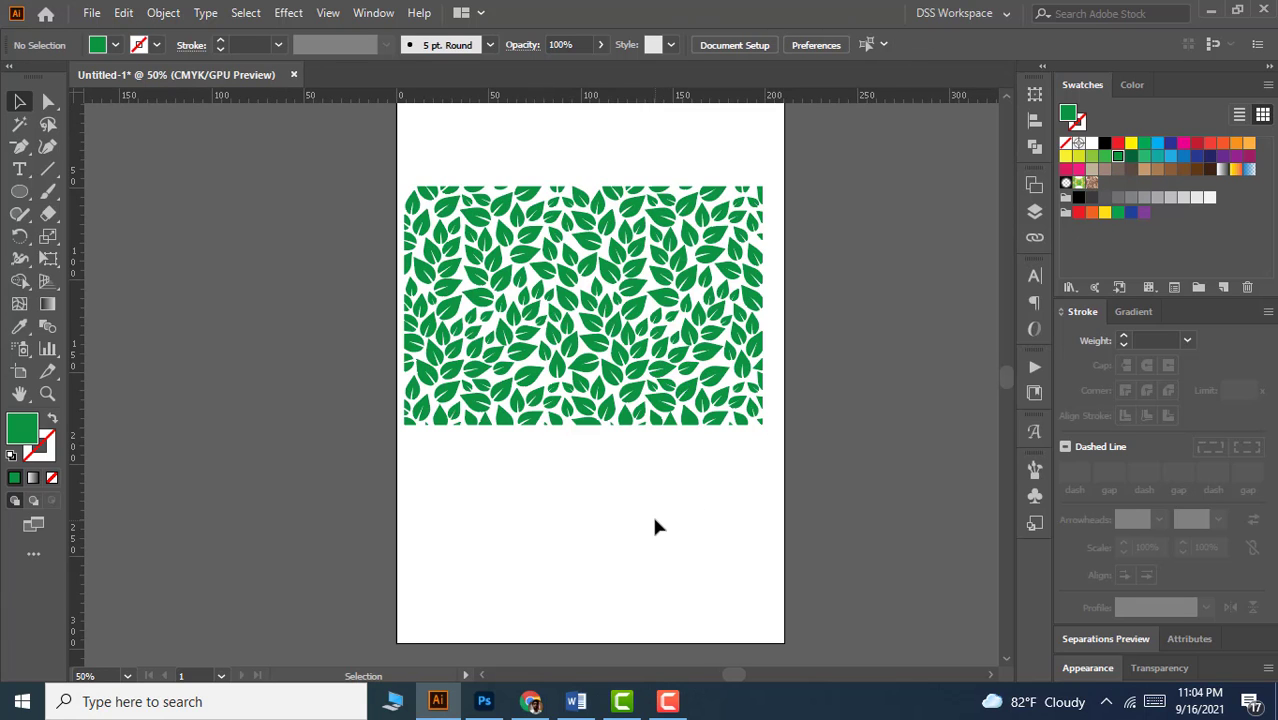
pyautogui.scroll(-1, 636, 424)
pyautogui.moveTo(650, 408); pyautogui.dragTo(647, 364)
pyautogui.click(652, 475)
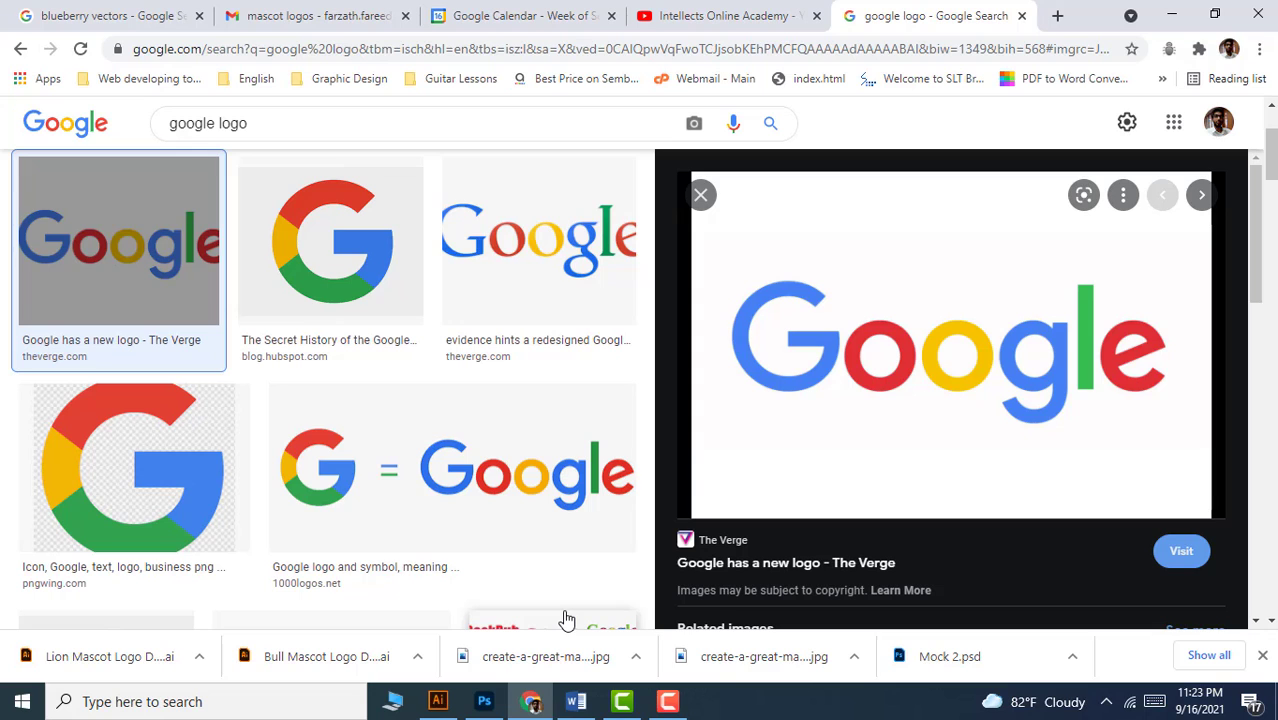
# Step: Look over the "google logo" image results, and switch to Illustrator to view the logo copies below the leaf pattern
pyautogui.scroll(3, 516, 594)
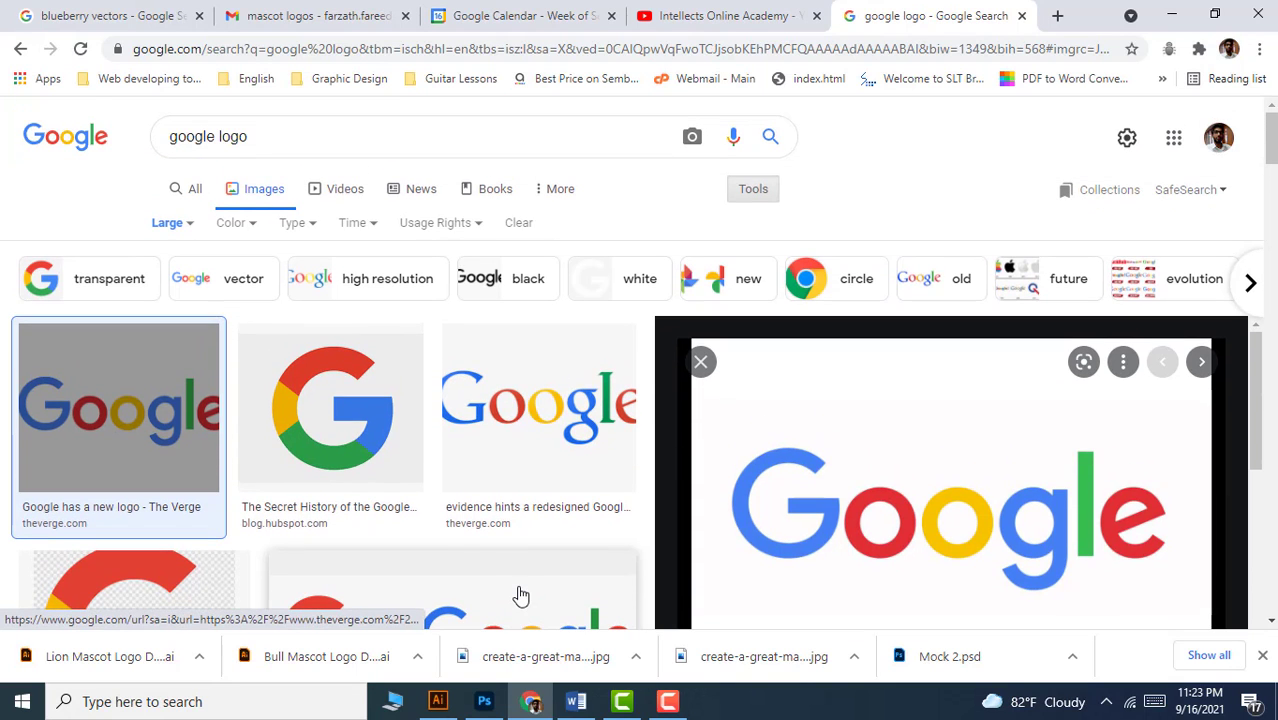
pyautogui.click(437, 701)
pyautogui.click(693, 443)
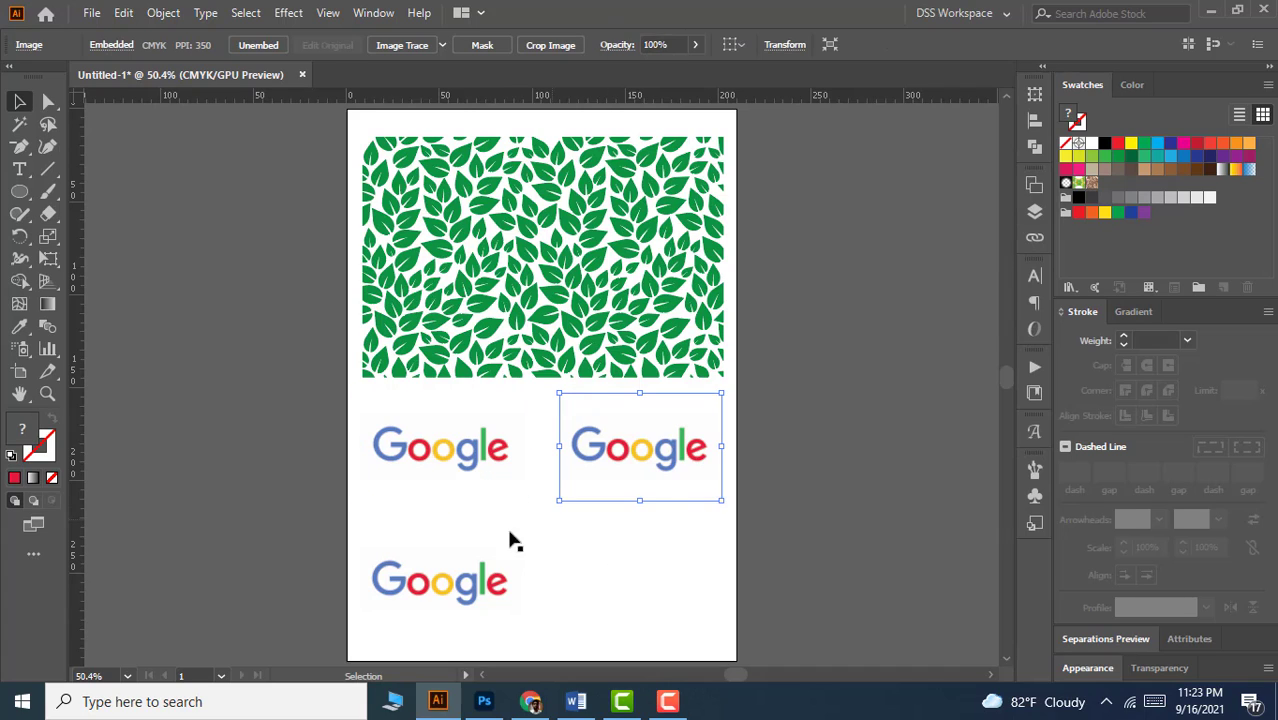
pyautogui.click(646, 600)
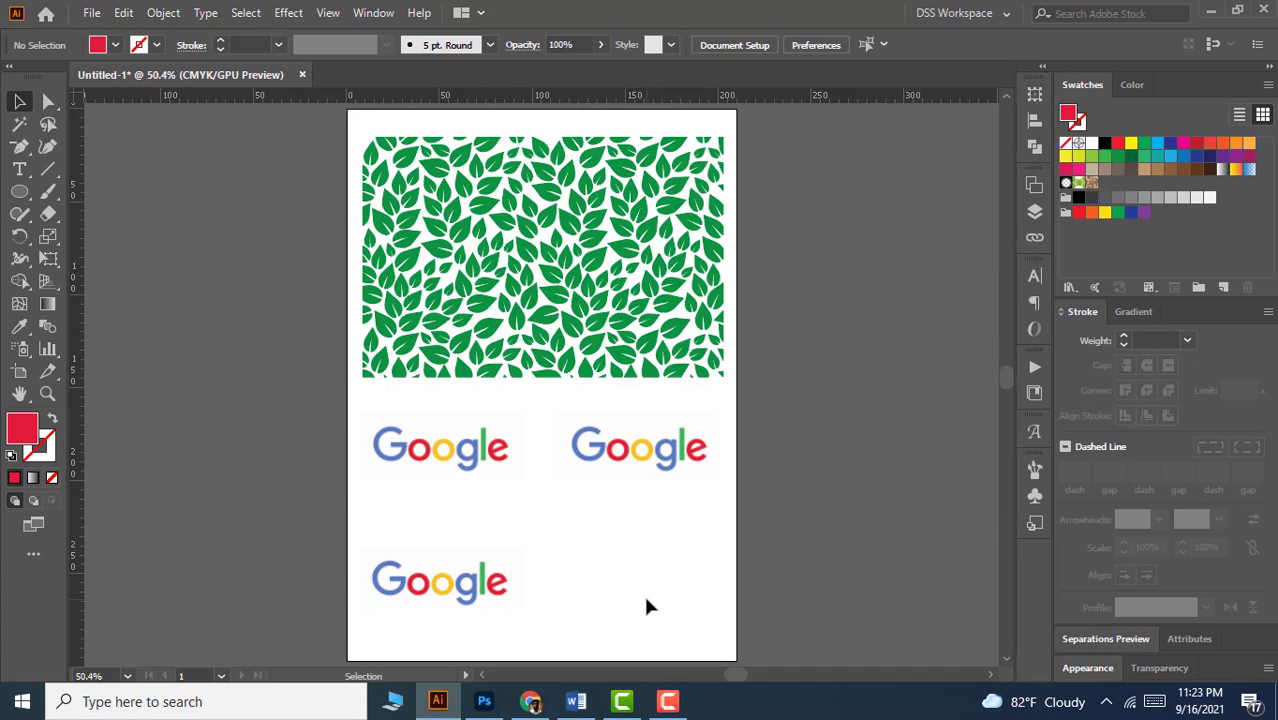
# Step: Trace the Google logo copy directly below the left half of the leaf pattern with Image Trace's default preset
pyautogui.press('space')
pyautogui.click(477, 468)
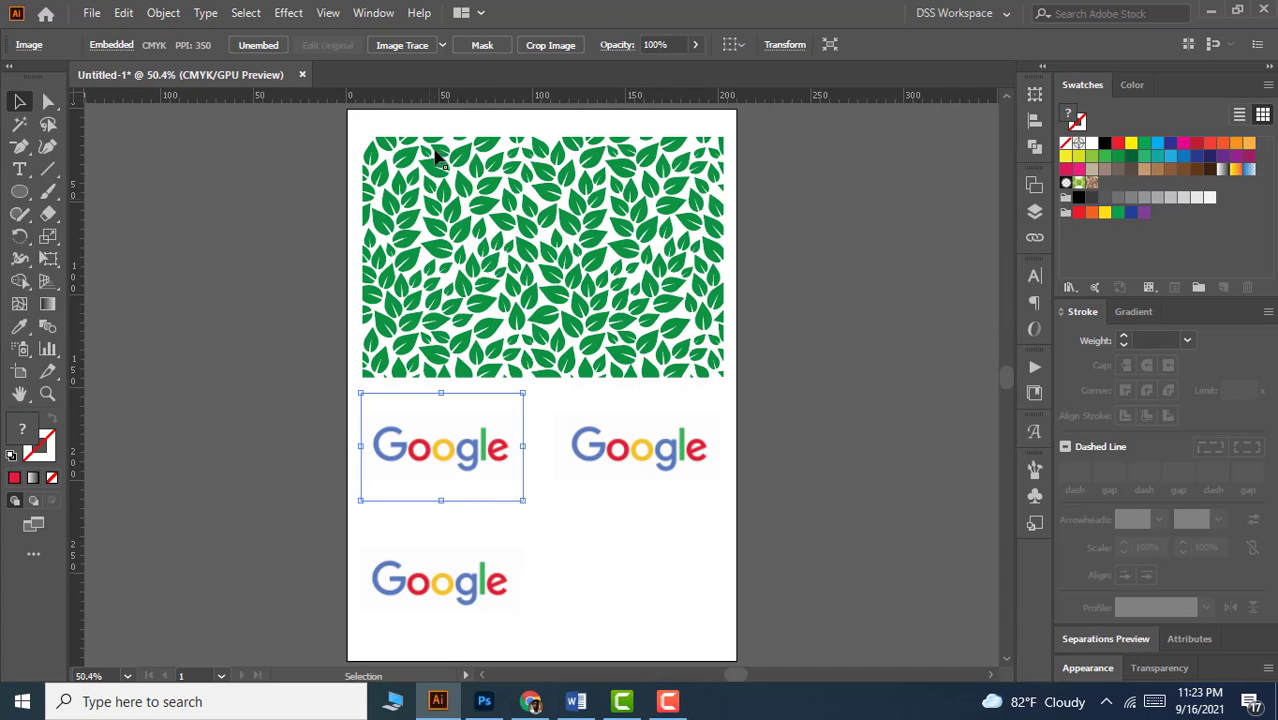
pyautogui.click(441, 45)
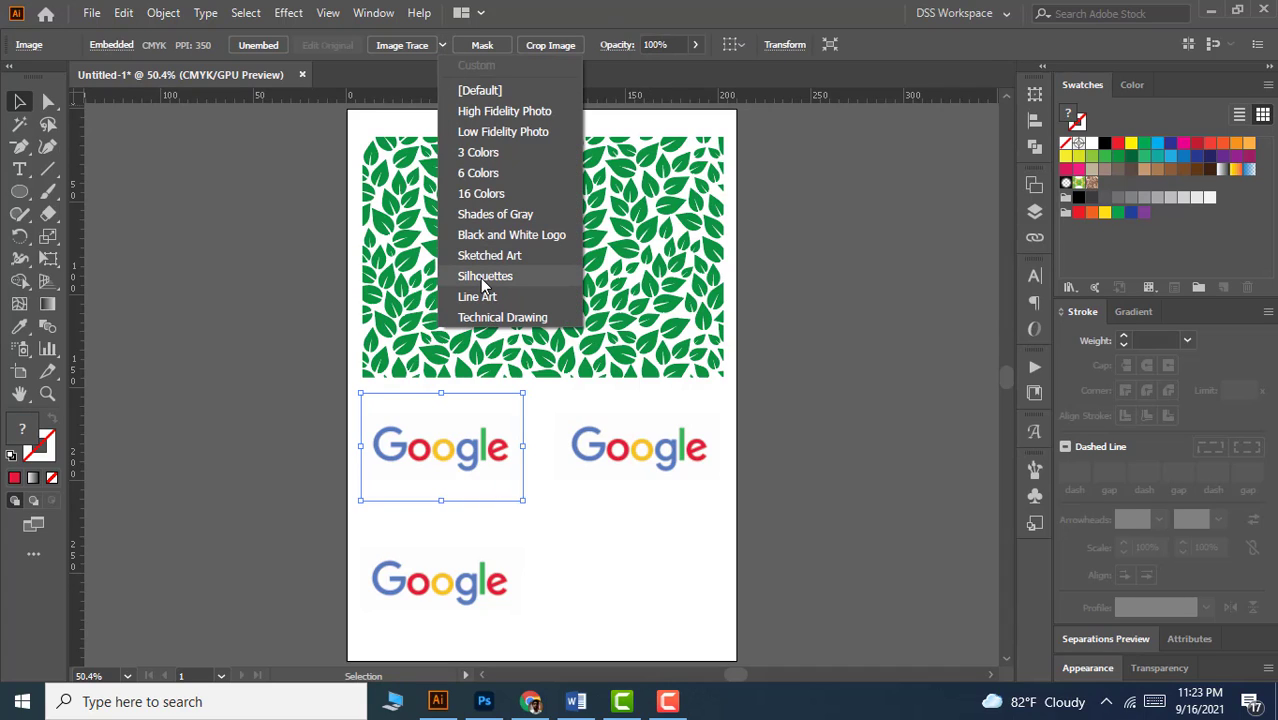
pyautogui.click(404, 45)
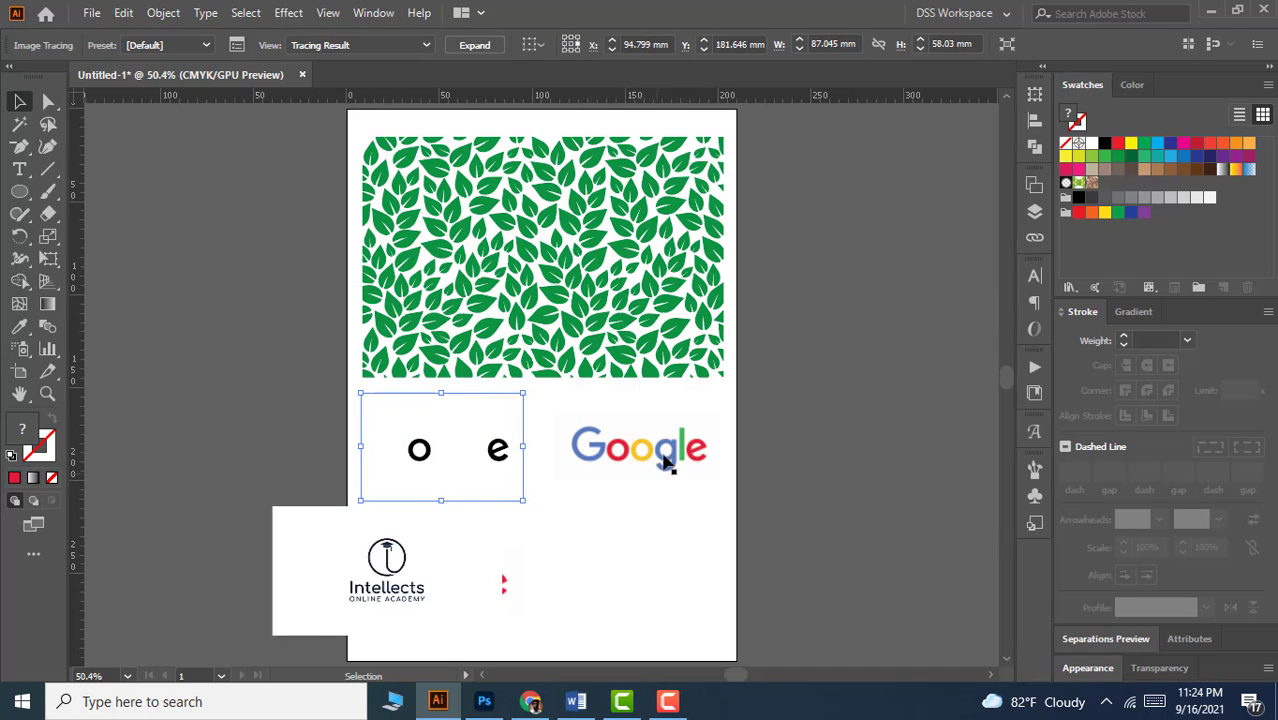
# Step: Trace the Google logo copy below the right half of the leaf pattern with the Silhouettes preset
pyautogui.click(585, 438)
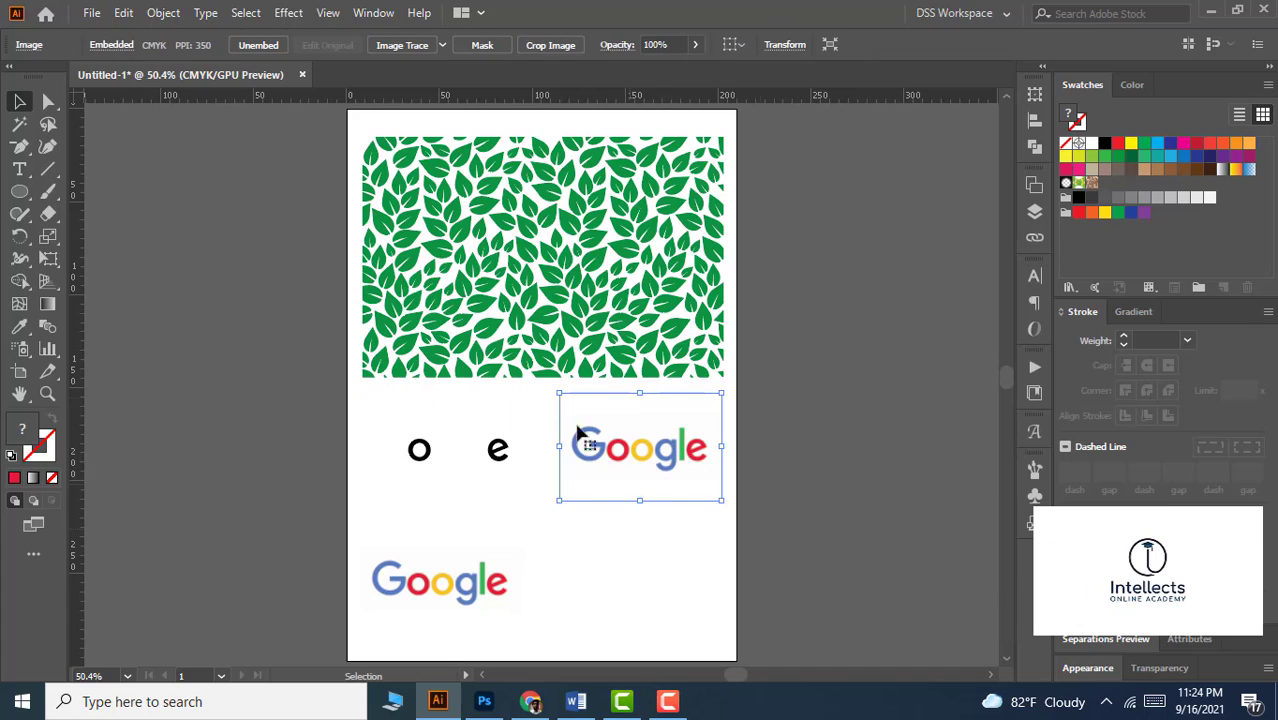
pyautogui.click(442, 48)
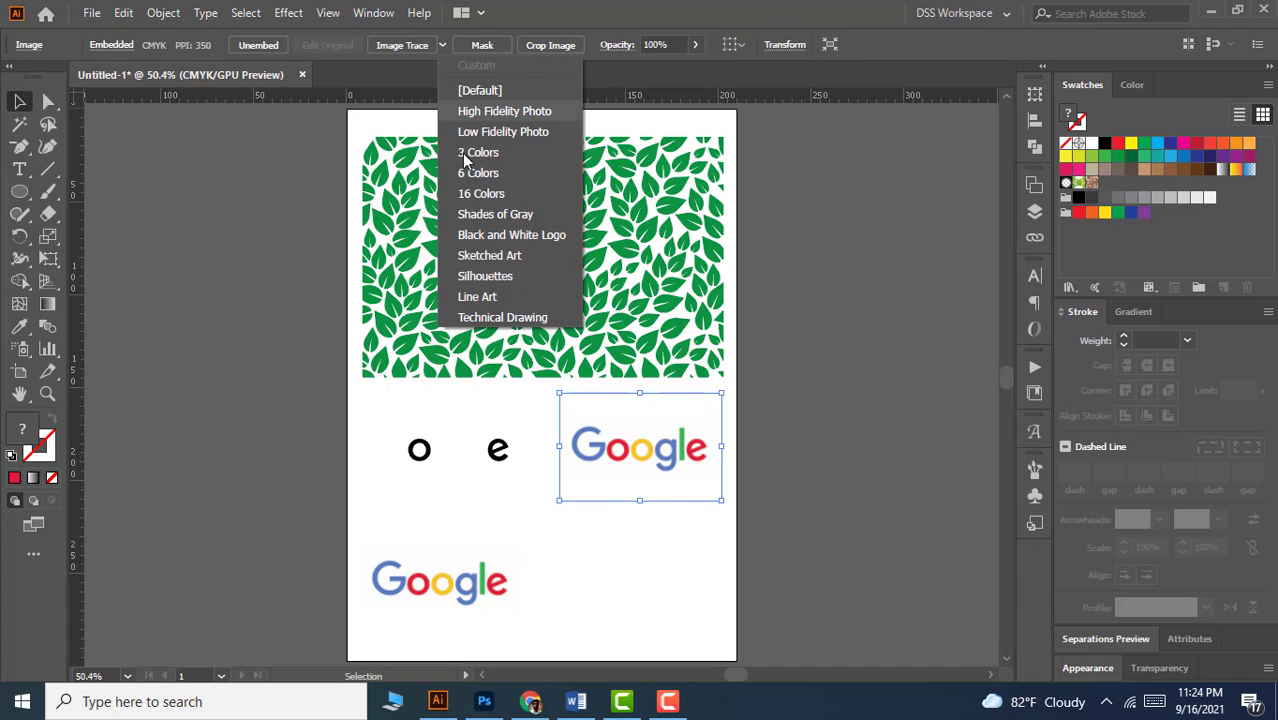
pyautogui.click(529, 275)
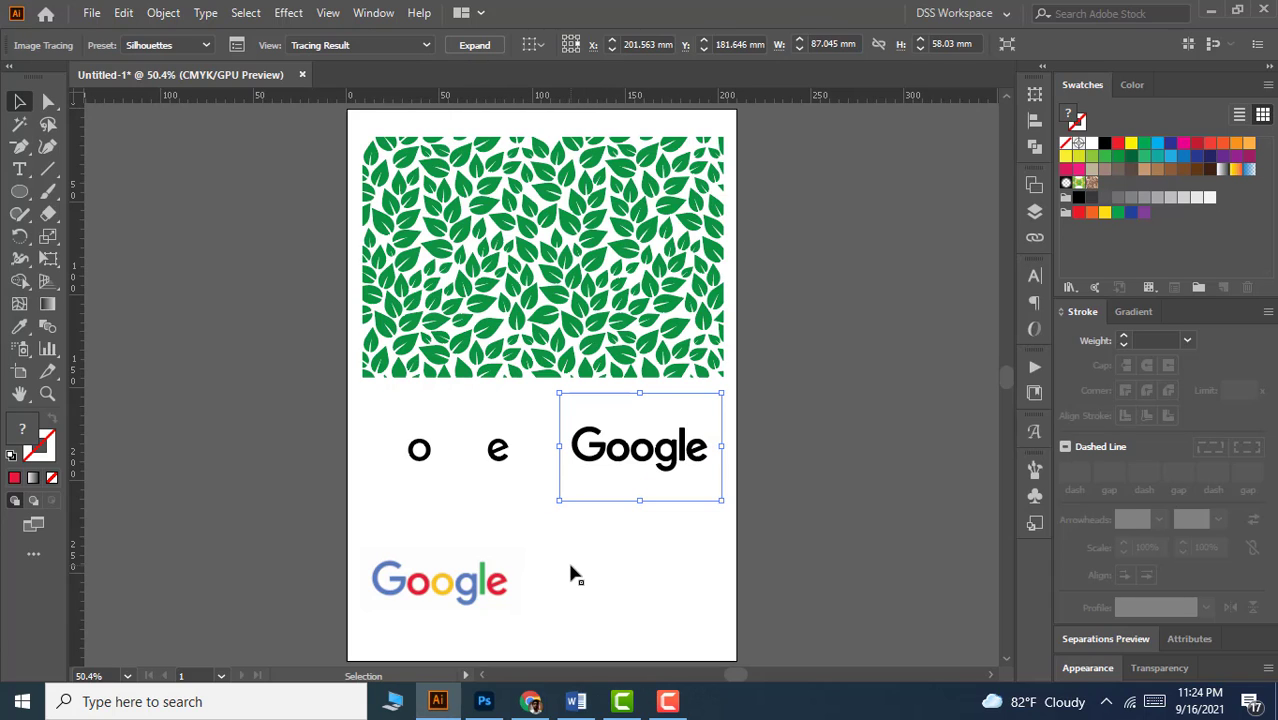
# Step: Expand the Silhouettes tracing of the Google logo and ungroup it into separate letters
pyautogui.click(491, 47)
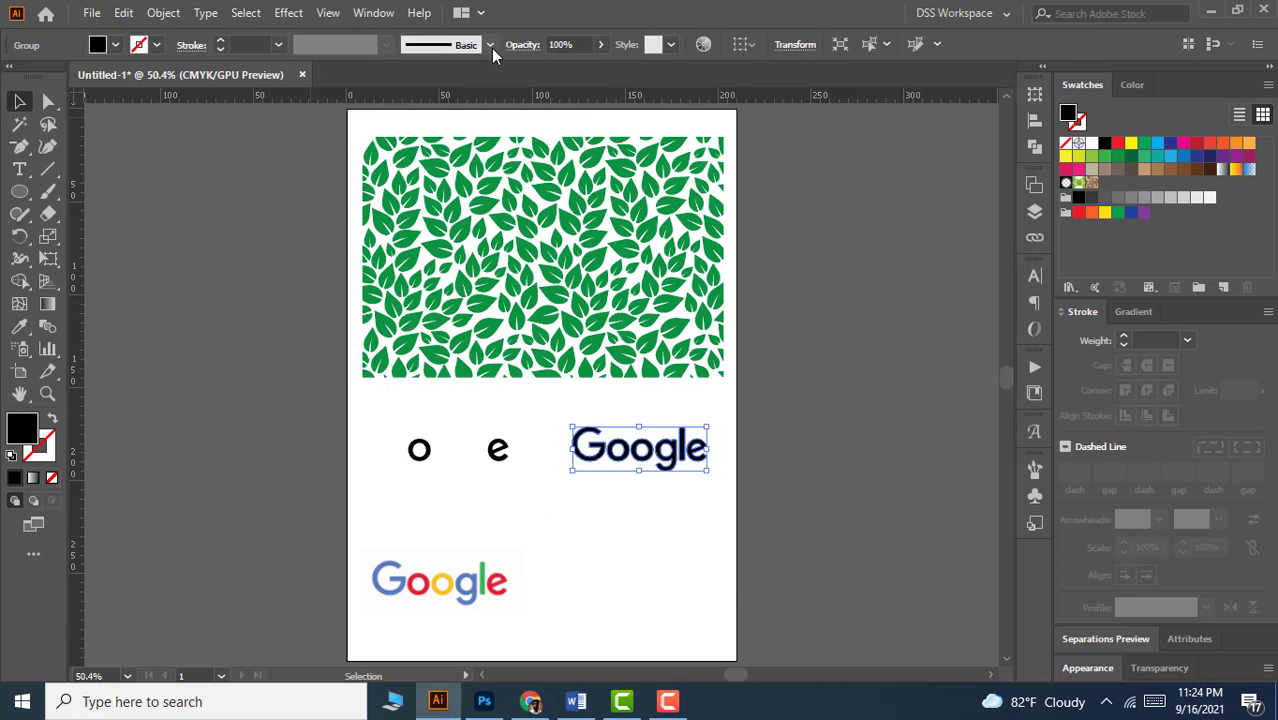
pyautogui.rightClick(637, 458)
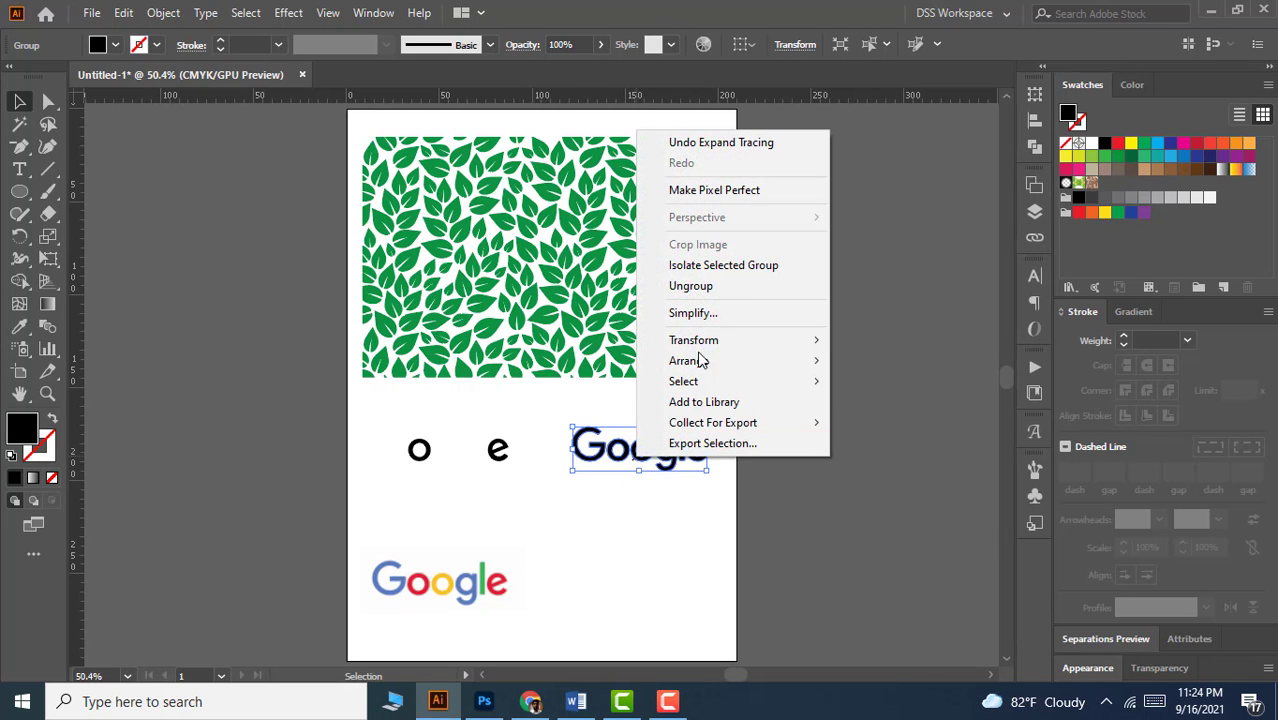
pyautogui.click(716, 290)
pyautogui.click(606, 504)
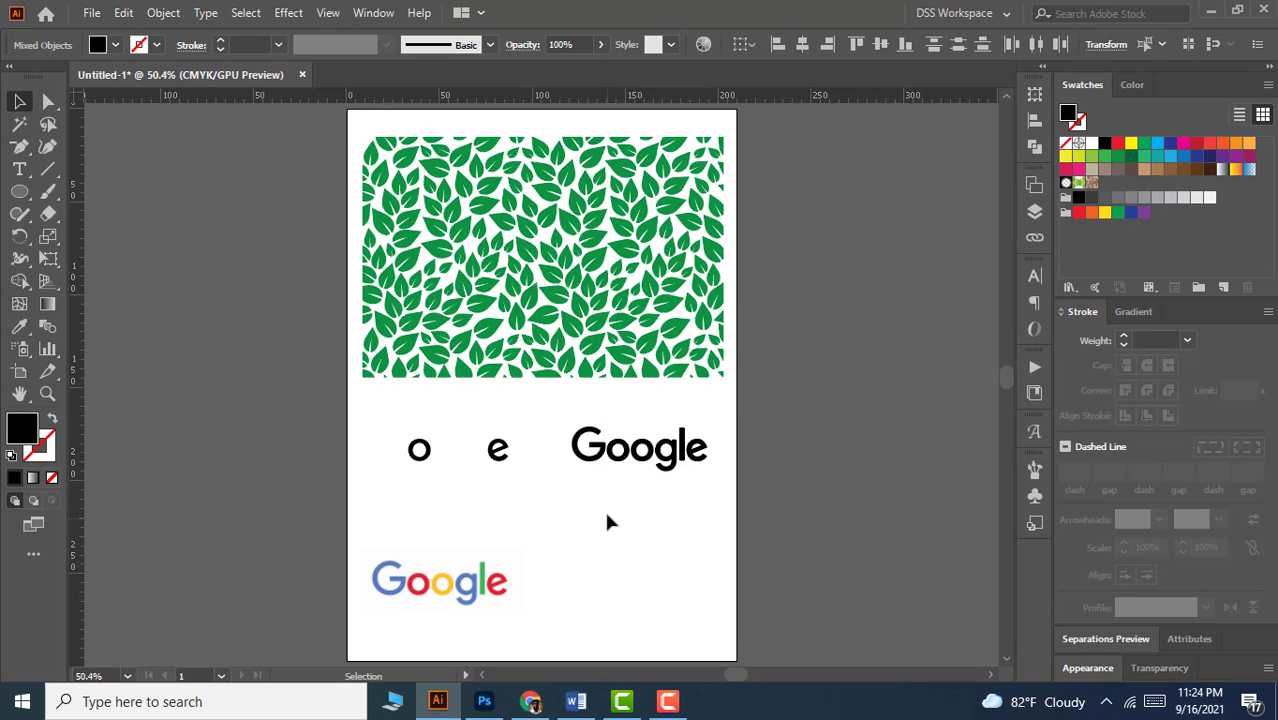
# Step: Recolor the expanded logo's letter G with the blue sampled from the G of the original logo image using the Eyedropper
pyautogui.click(584, 462)
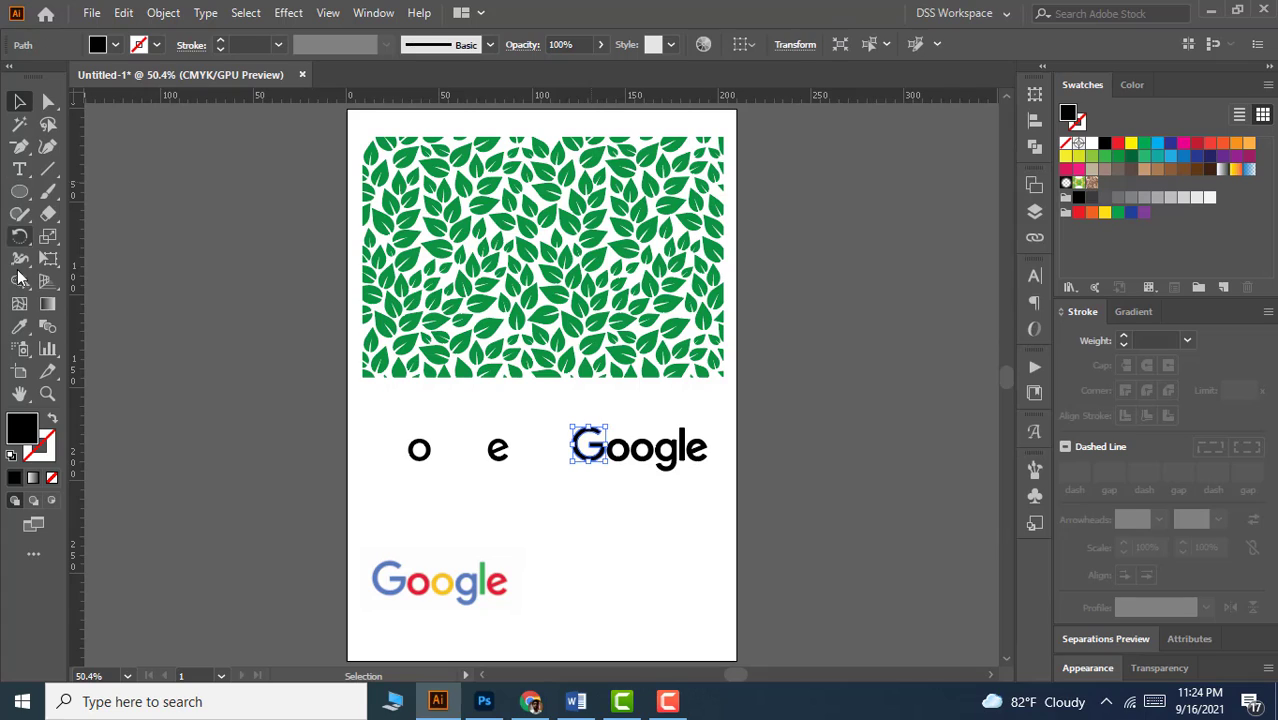
pyautogui.click(20, 330)
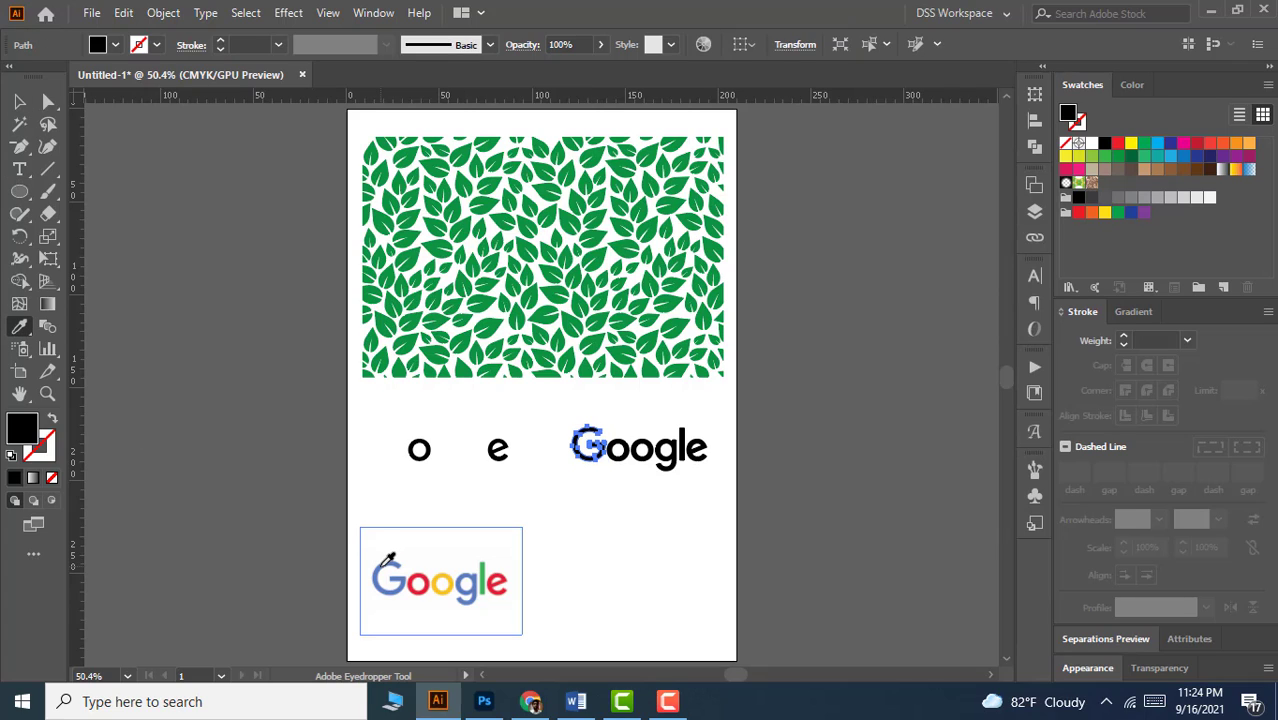
pyautogui.click(386, 565)
pyautogui.click(19, 101)
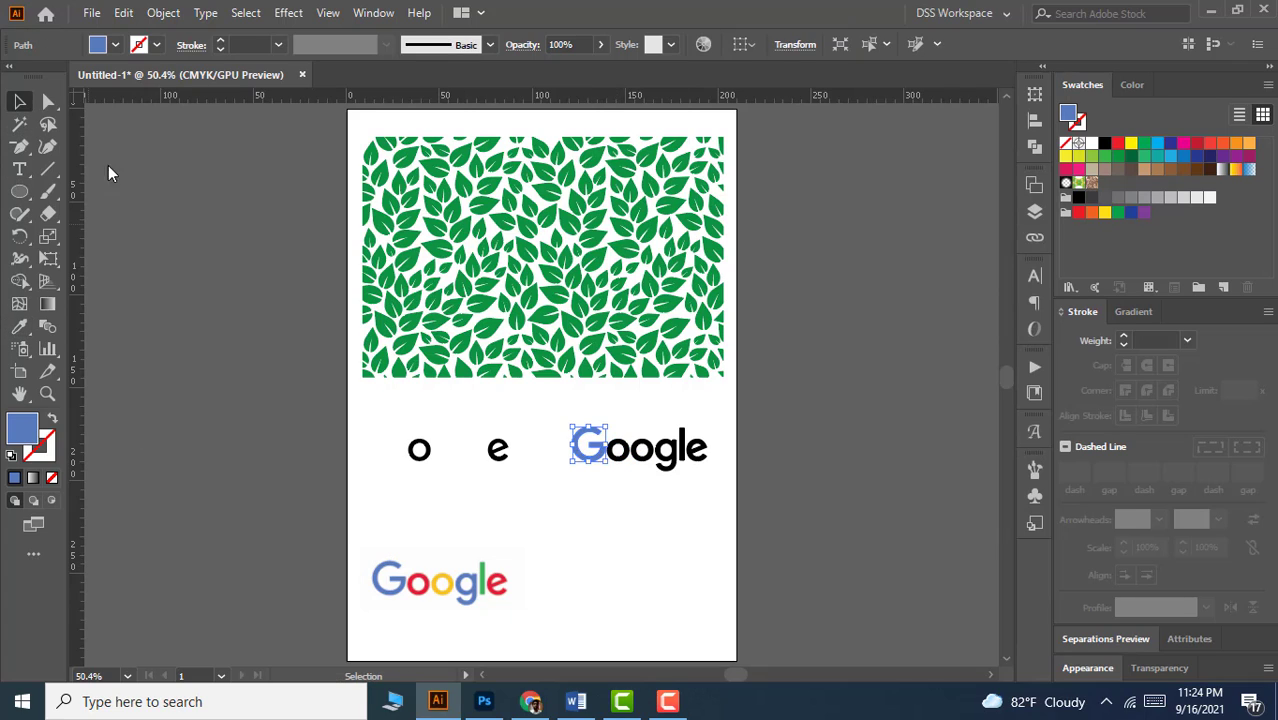
# Step: Recolor the first letter o of the expanded logo with the red sampled from the original logo image, and deselect it
pyautogui.click(617, 462)
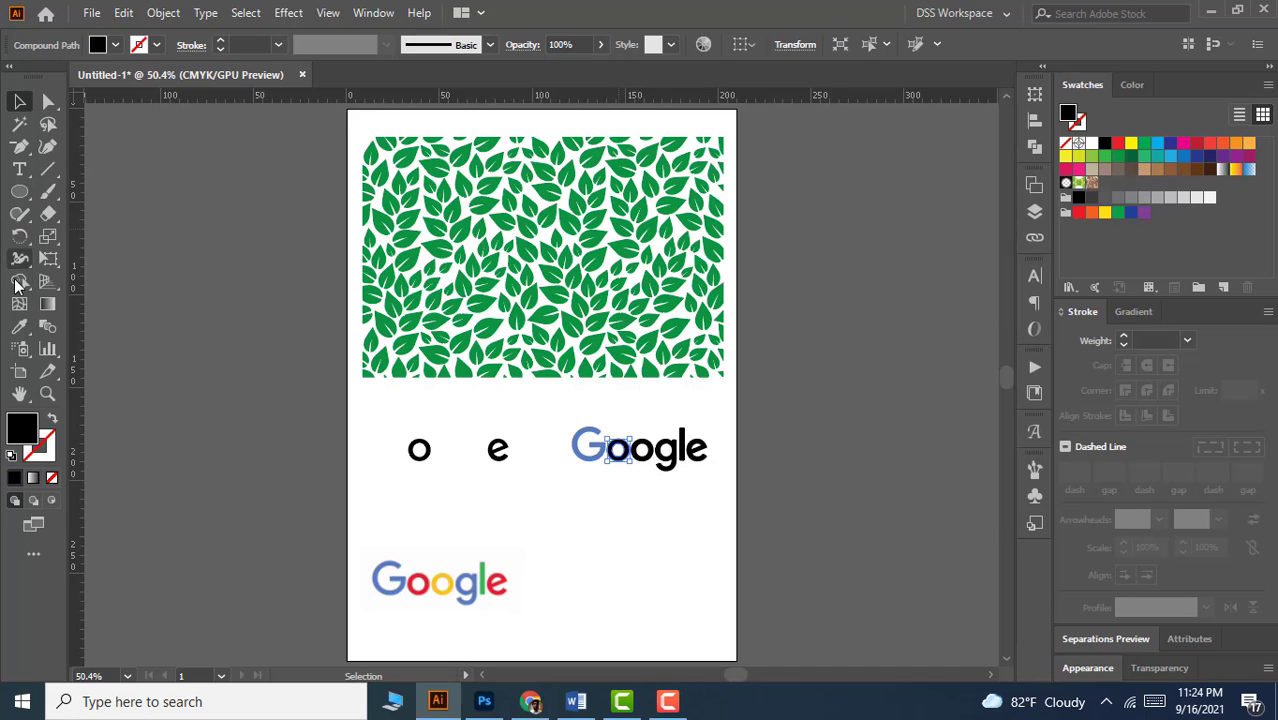
pyautogui.click(20, 328)
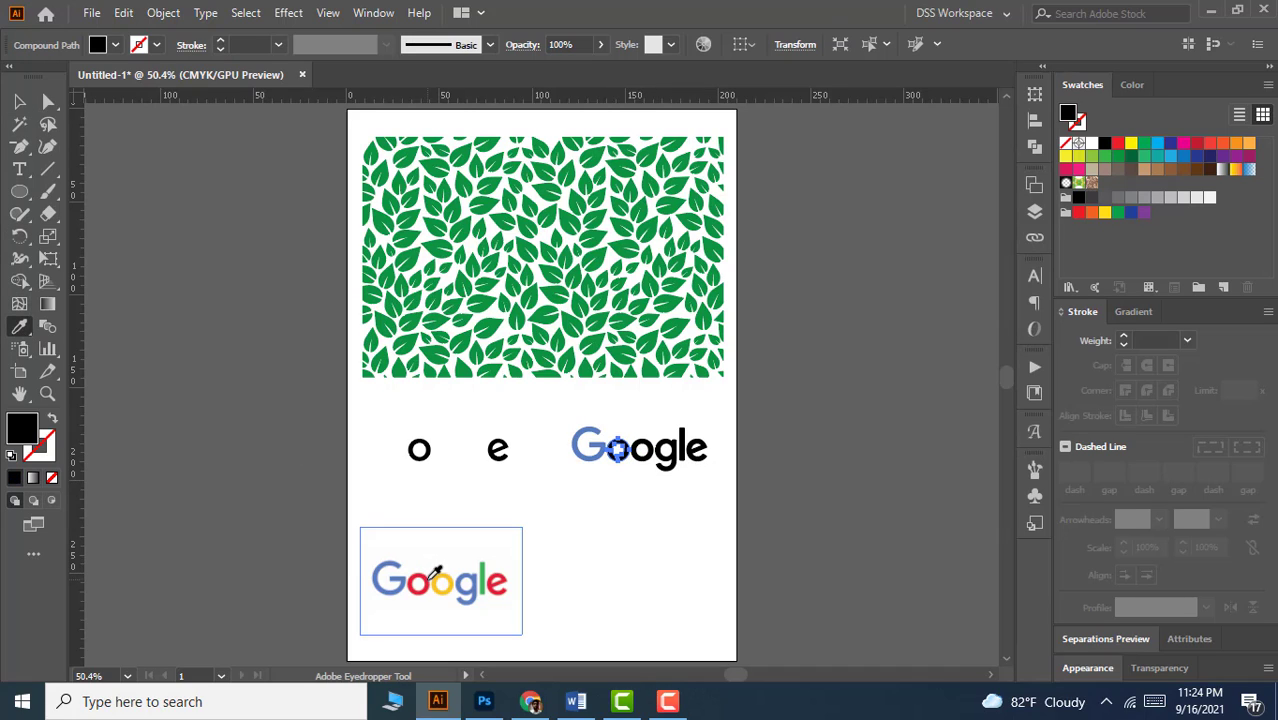
pyautogui.click(433, 577)
pyautogui.press('v')
pyautogui.click(627, 565)
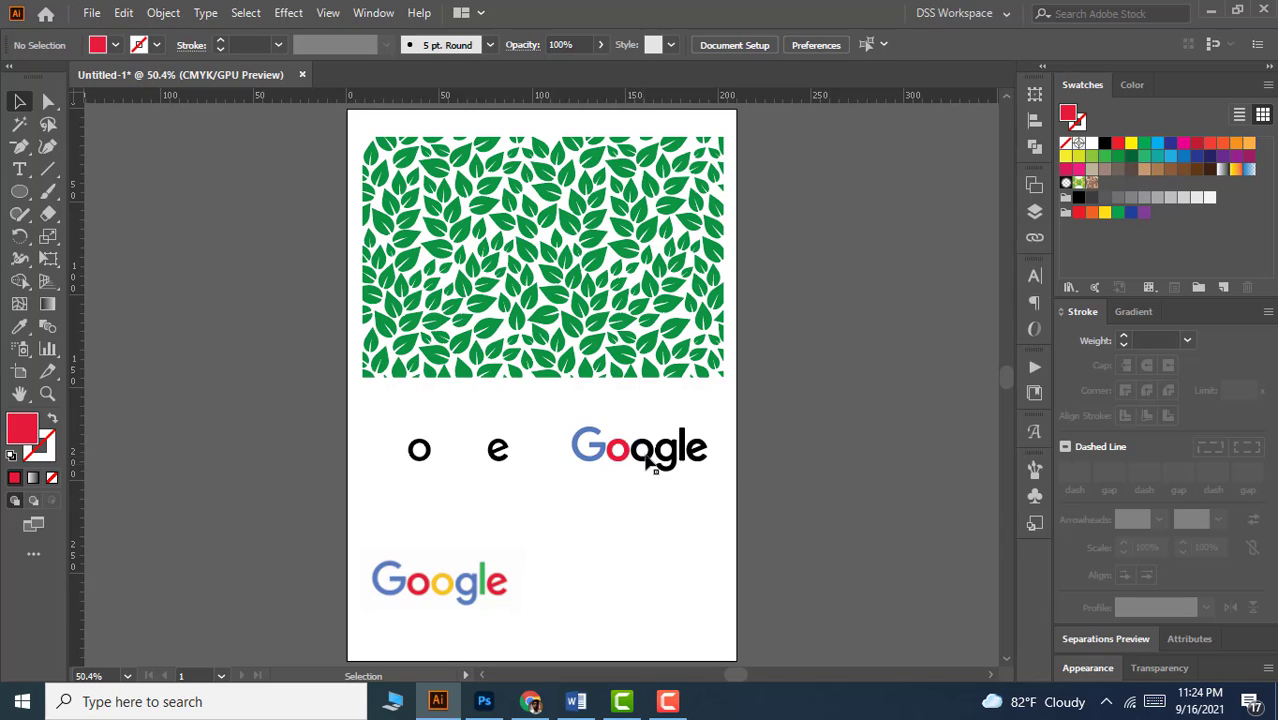
pyautogui.click(485, 592)
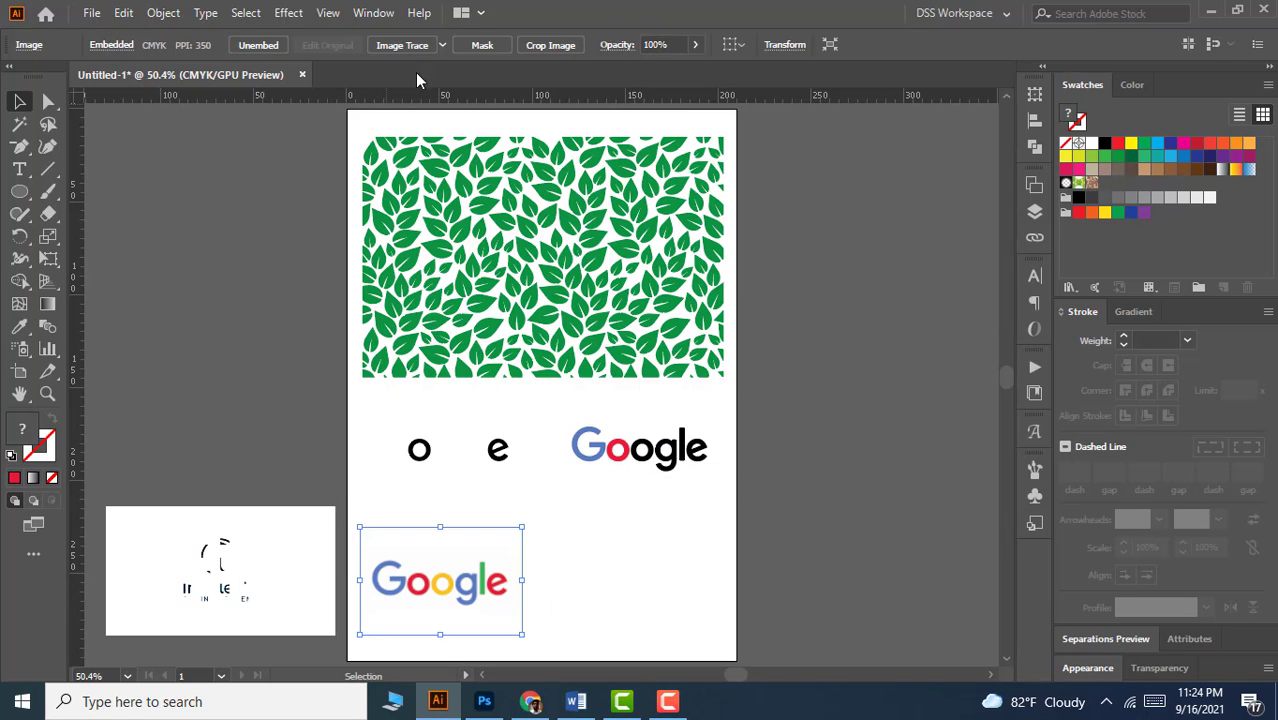
pyautogui.click(441, 45)
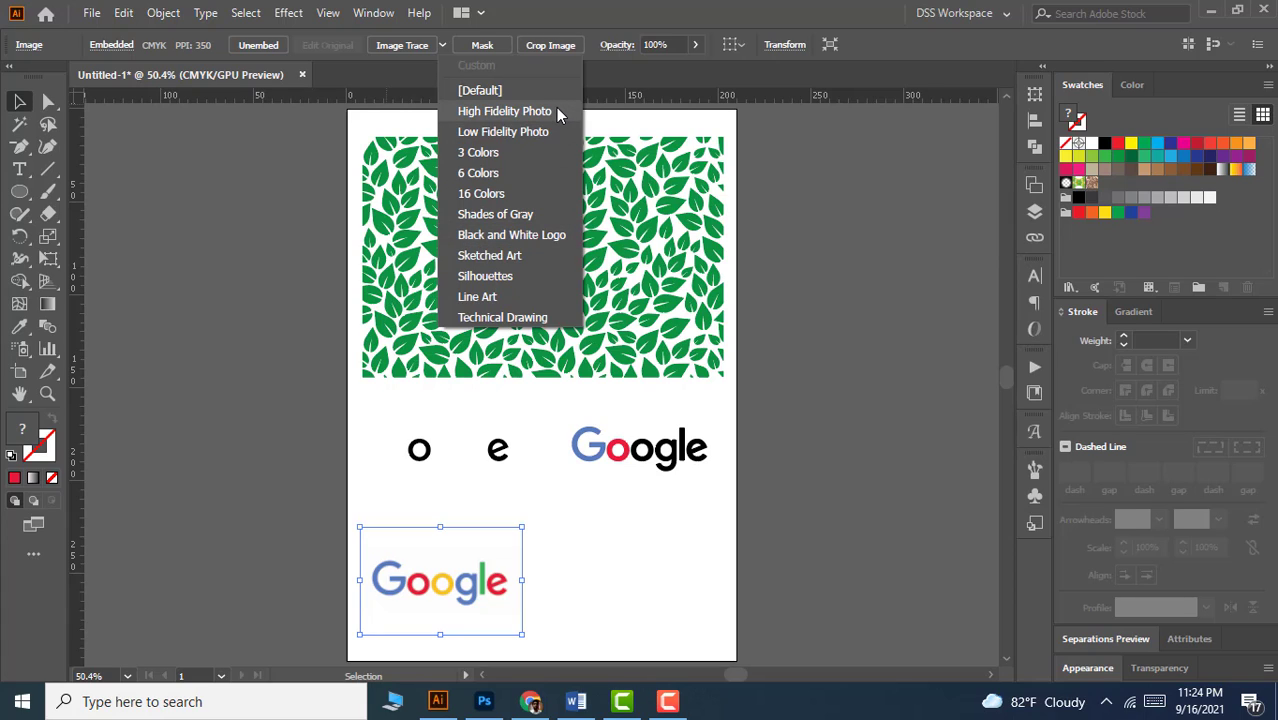
pyautogui.click(443, 46)
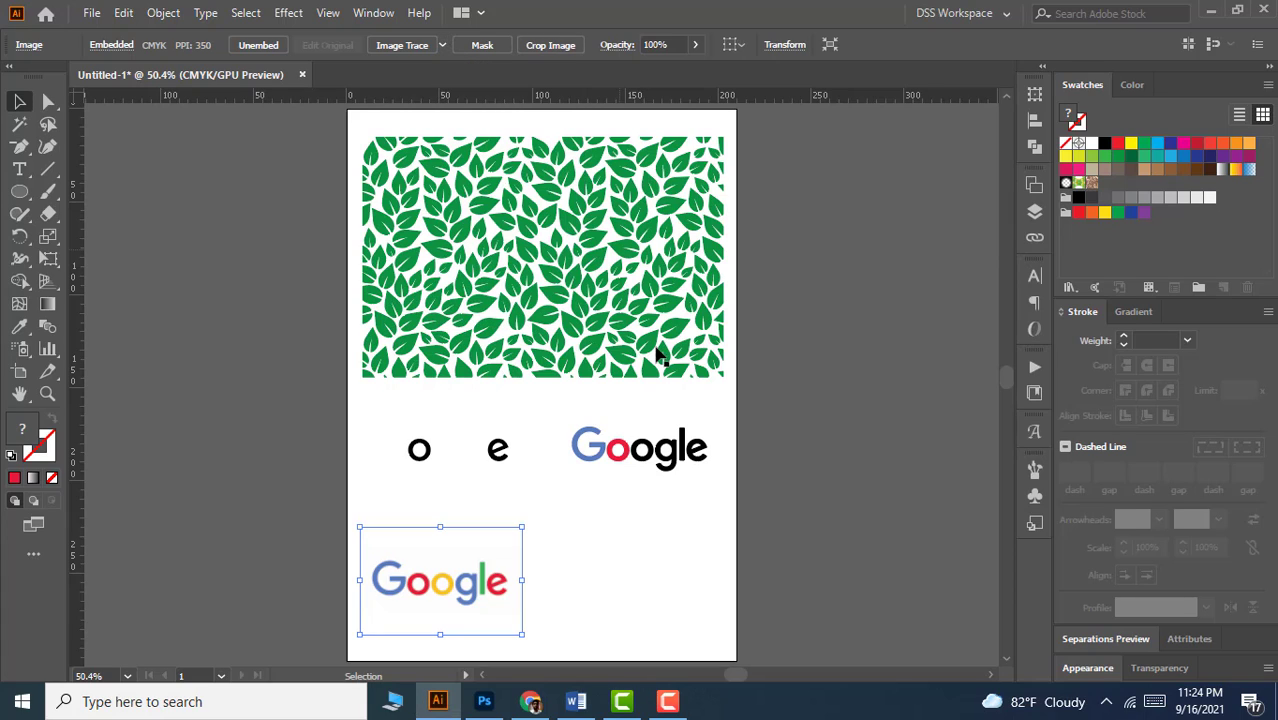
pyautogui.click(656, 535)
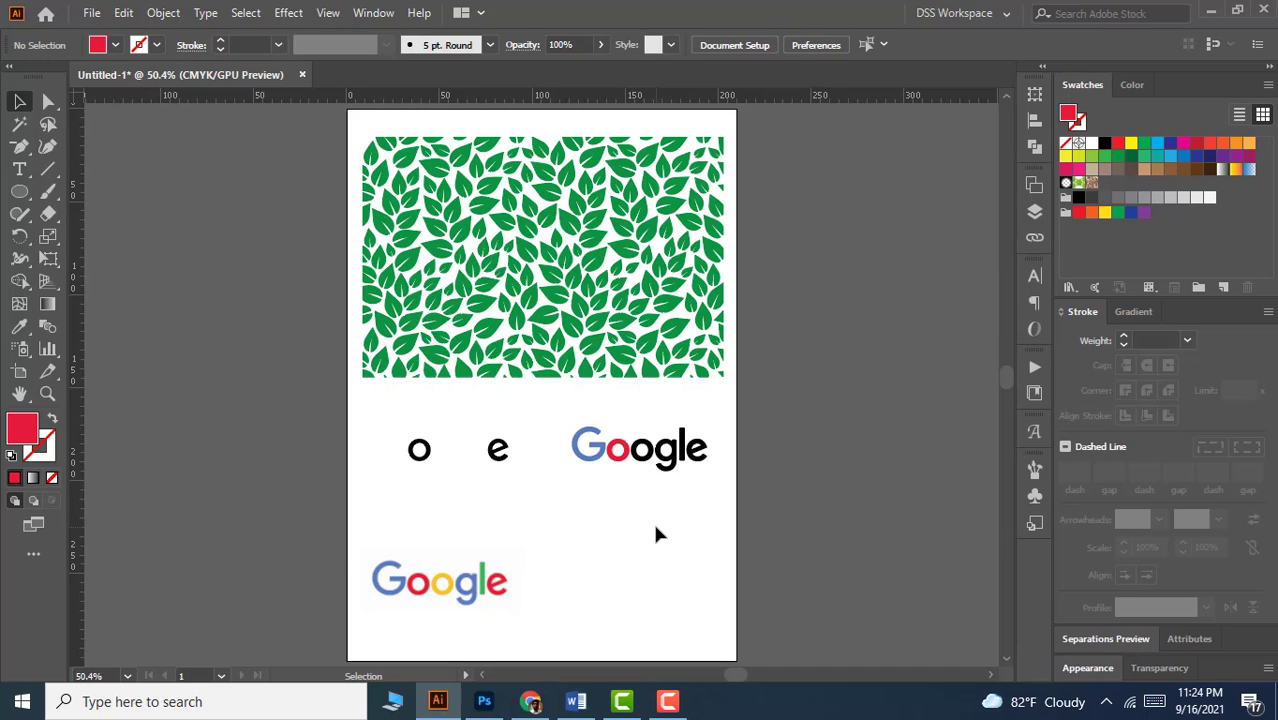